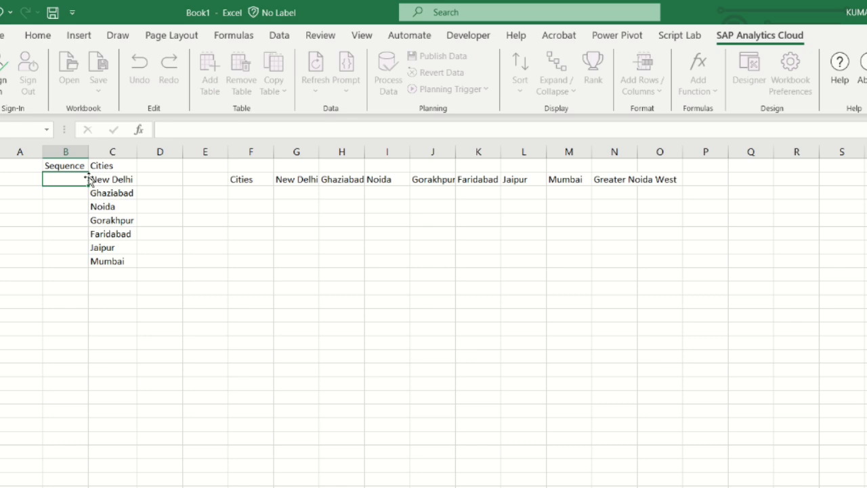
Enter the numbers 1, 2, 3 and 4 in cells B2 to B5 of the Sequence column.
text(1)
key(Return)
text(2)
key(Return)
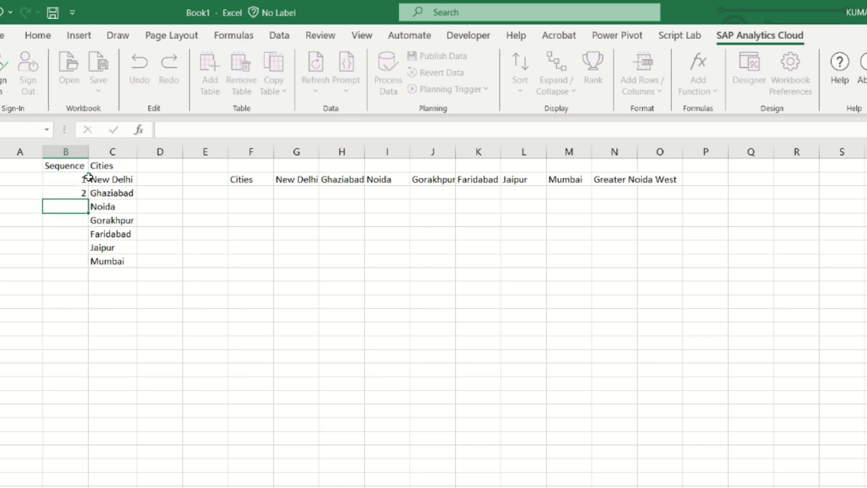
text(3)
key(Return)
text(4)
key(Return)
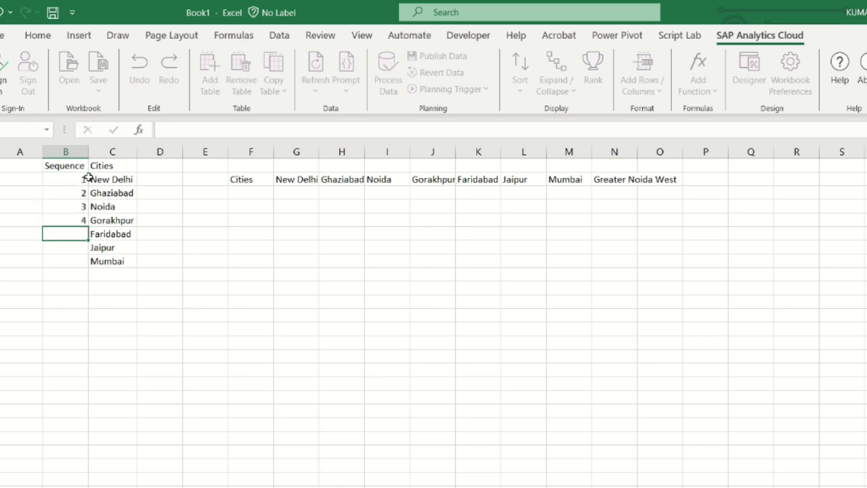
Fill B2 to B8 of the Sequence column with a number series starting at 1, and clear those cells.
drag(76, 196, 77, 232)
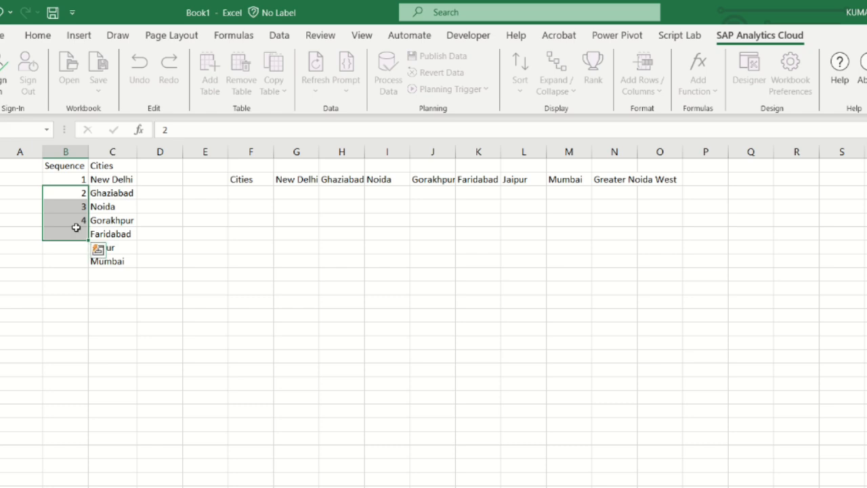
click(78, 179)
drag(86, 185, 87, 269)
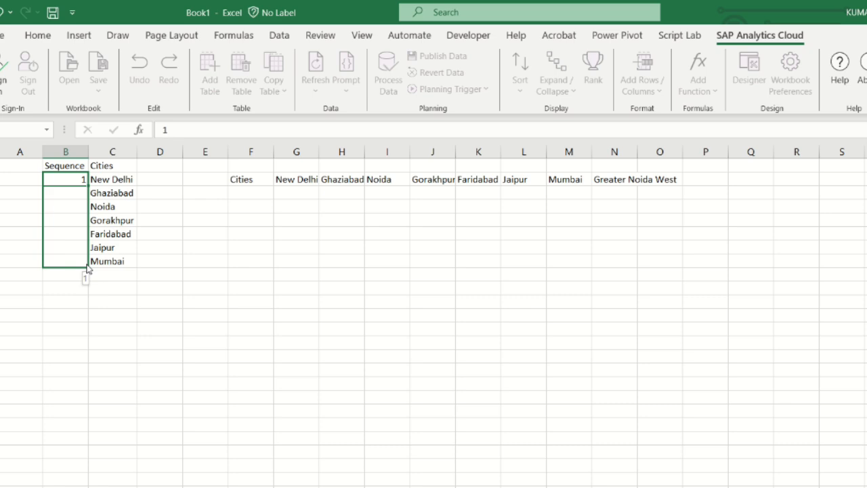
drag(87, 269, 87, 269)
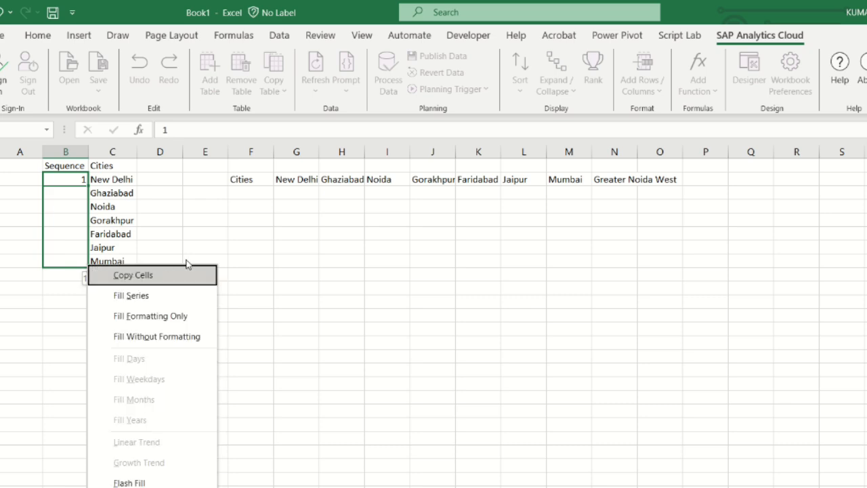
click(150, 298)
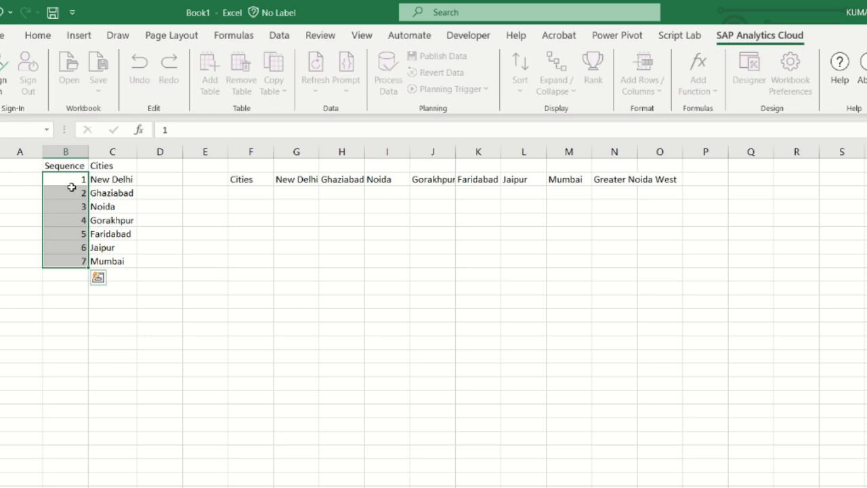
key(Delete)
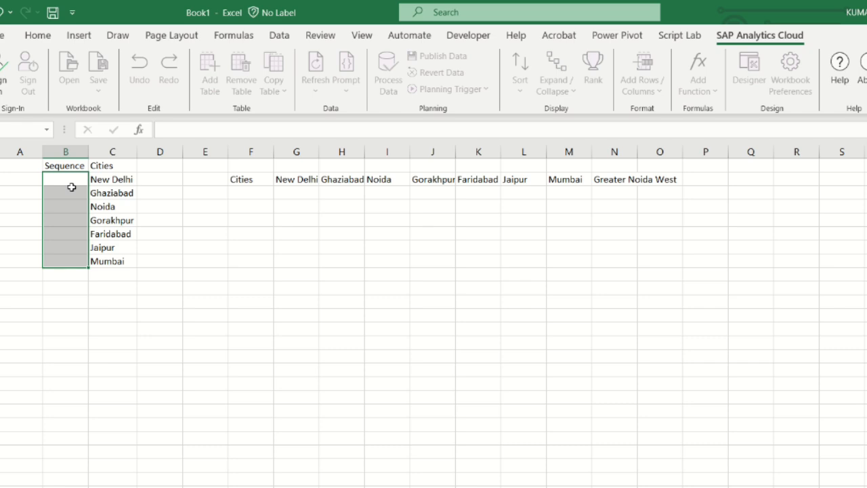
Enter the formula =SEQUENCE(6) in cell B2 to number the listed cities.
click(71, 188)
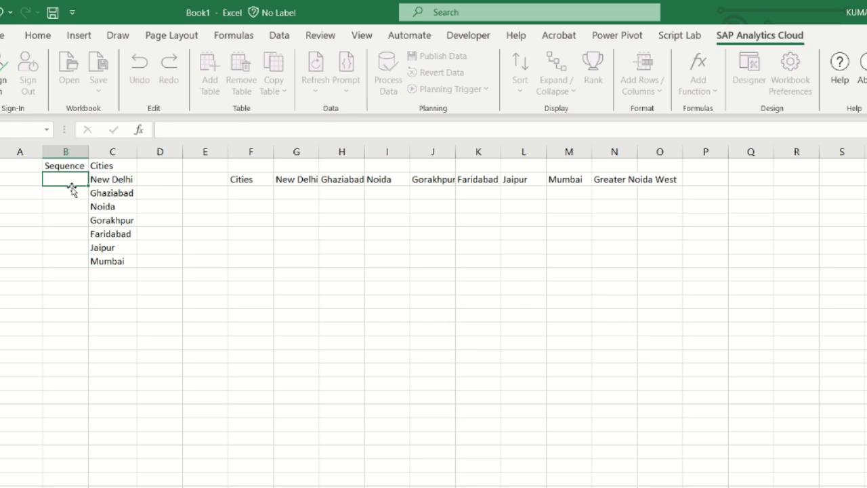
double_click(71, 184)
key(Escape)
text(=seq)
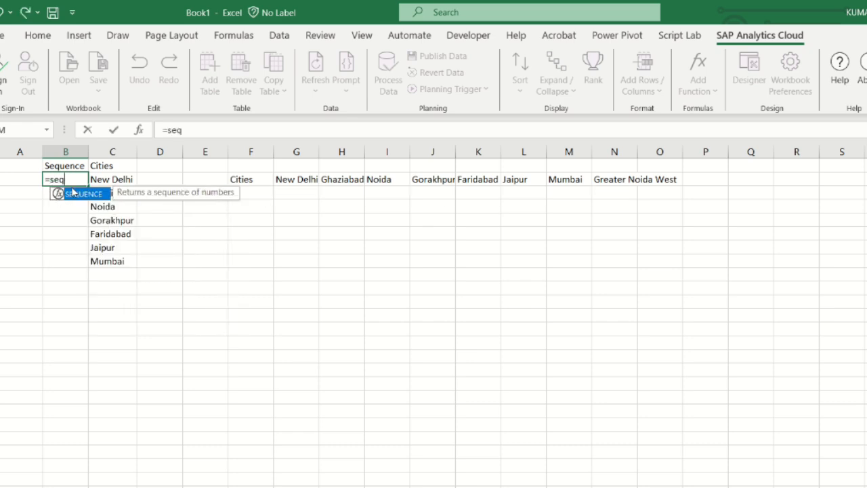
double_click(72, 193)
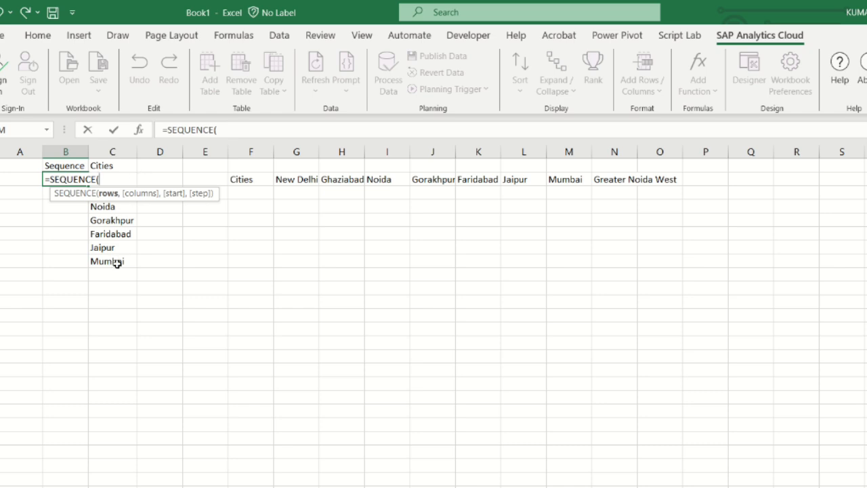
text(6)
key(Return)
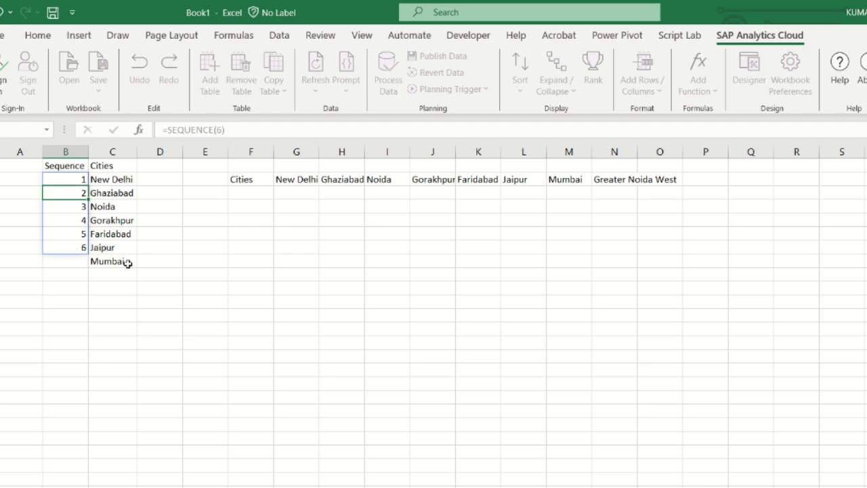
Set the row count of the SEQUENCE formula in B2 to 7.
click(68, 178)
click(222, 130)
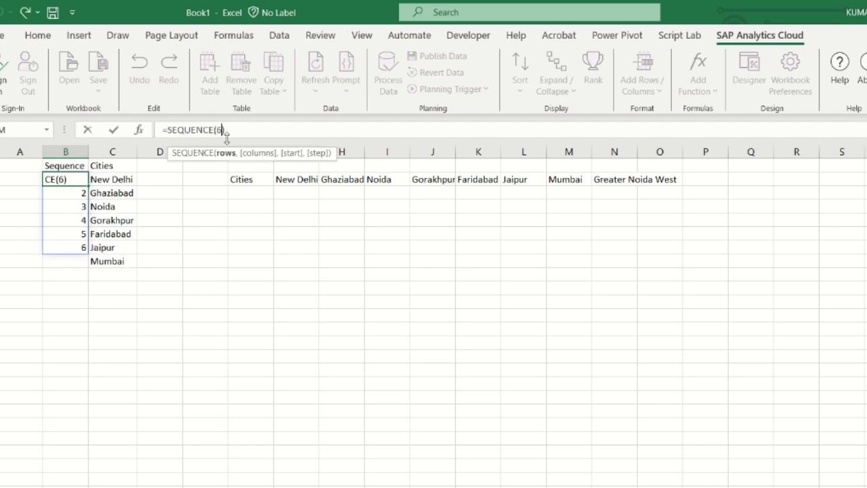
key(BackSpace)
text(7)
key(Return)
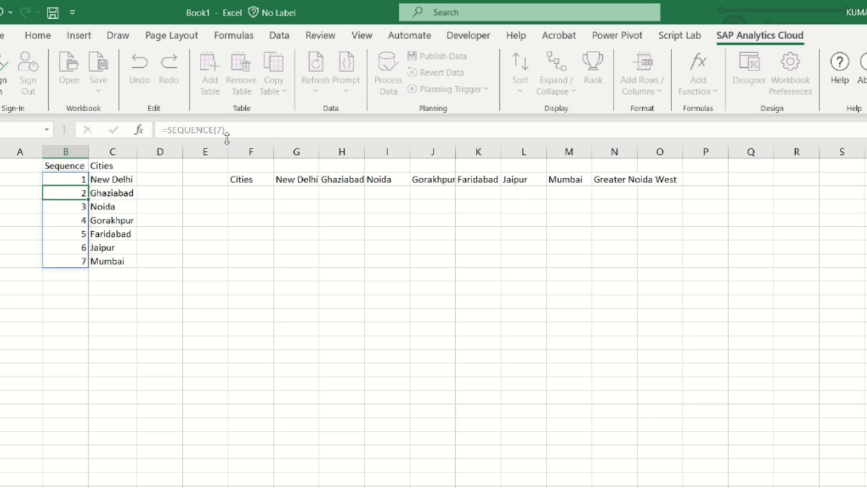
Add New York to the Cities column in C9, directly below Mumbai.
key(Right)
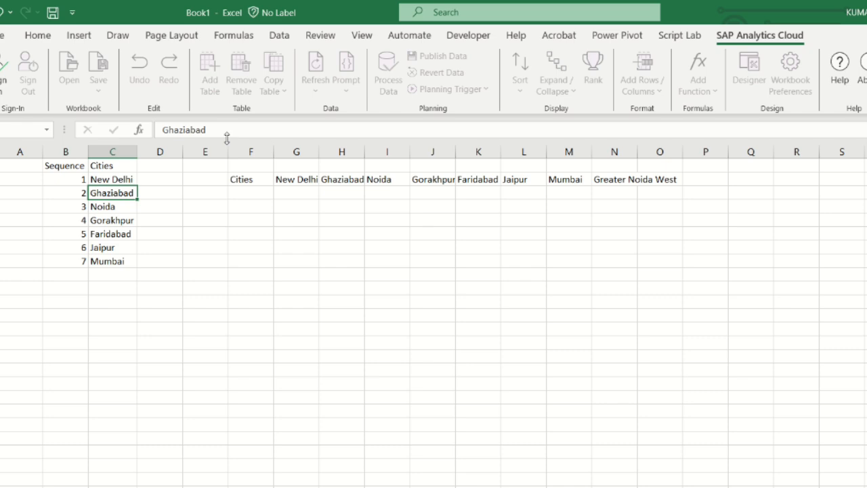
key(Down)
key(Down)
key(Down)
key(Down)
key(Down)
key(Down)
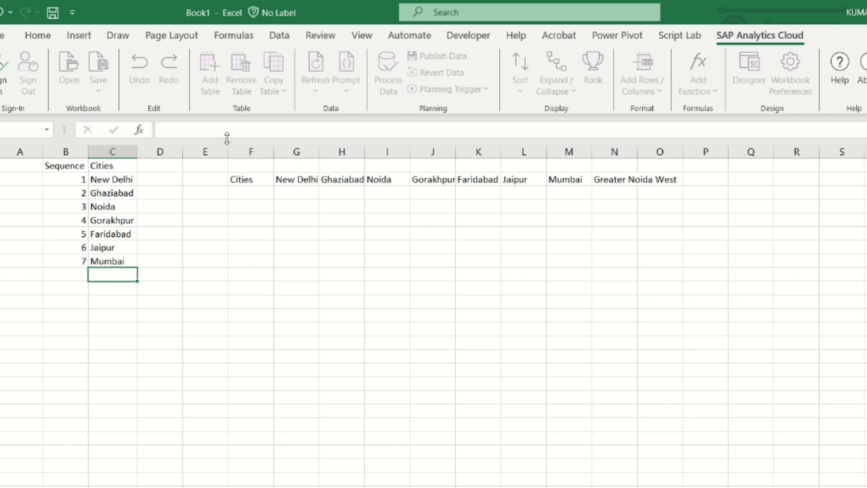
text(New Yo)
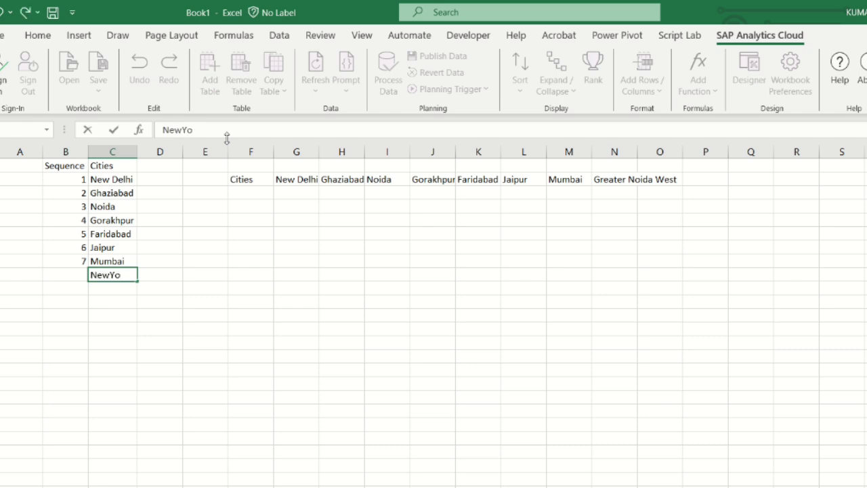
key(BackSpace)
key(BackSpace)
text(York)
key(Return)
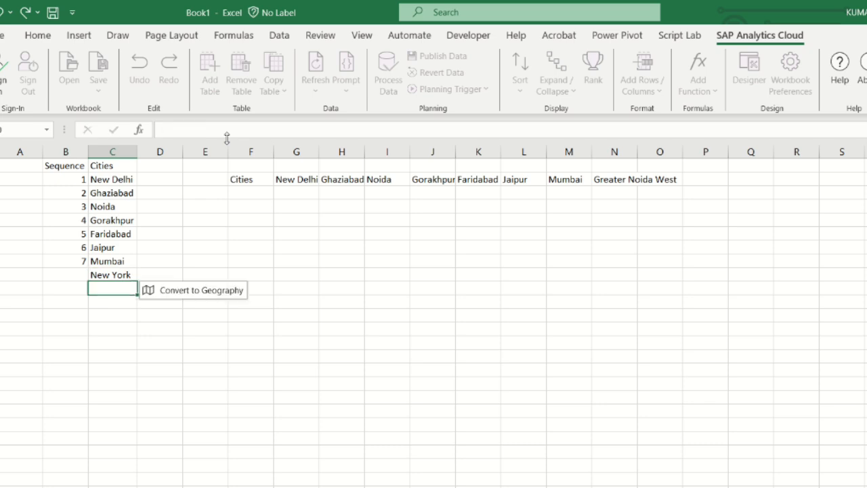
key(Return)
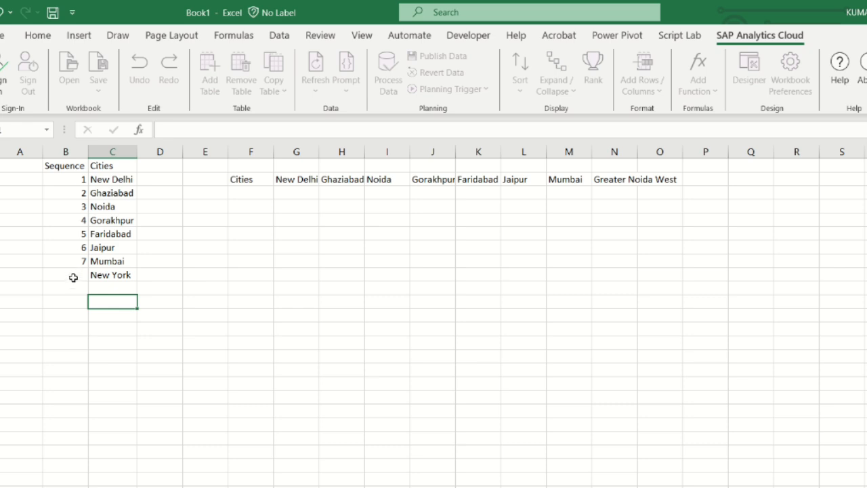
Try a row count of 8 in B2's SEQUENCE formula, and undo the change.
click(79, 179)
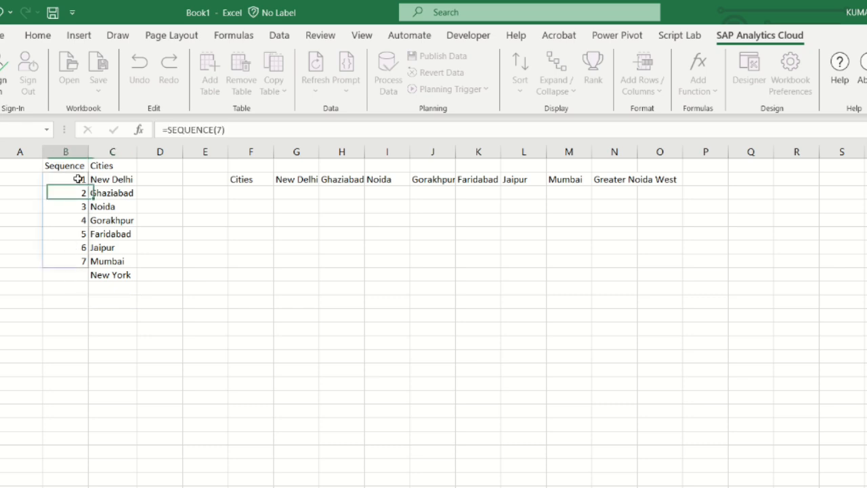
click(222, 130)
key(BackSpace)
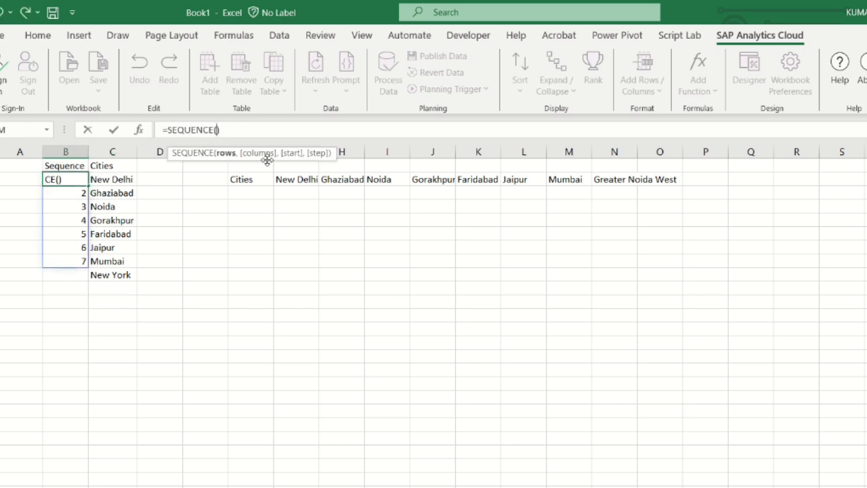
text(8)
key(Return)
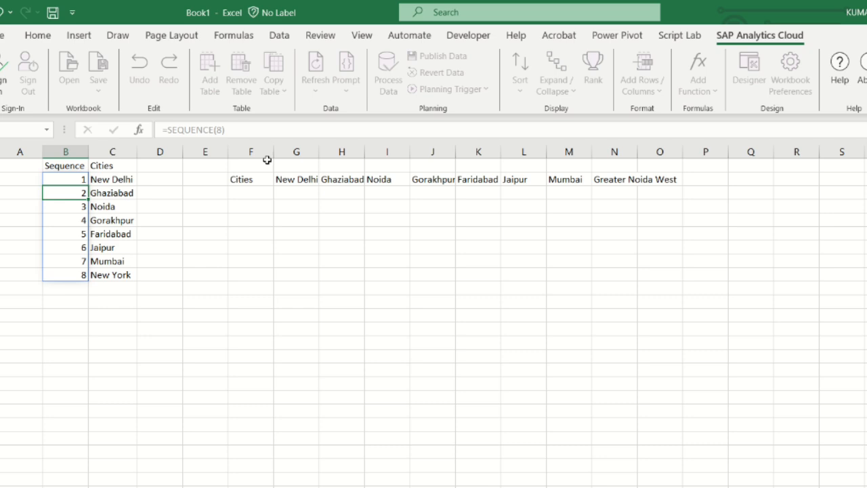
key(ctrl+z)
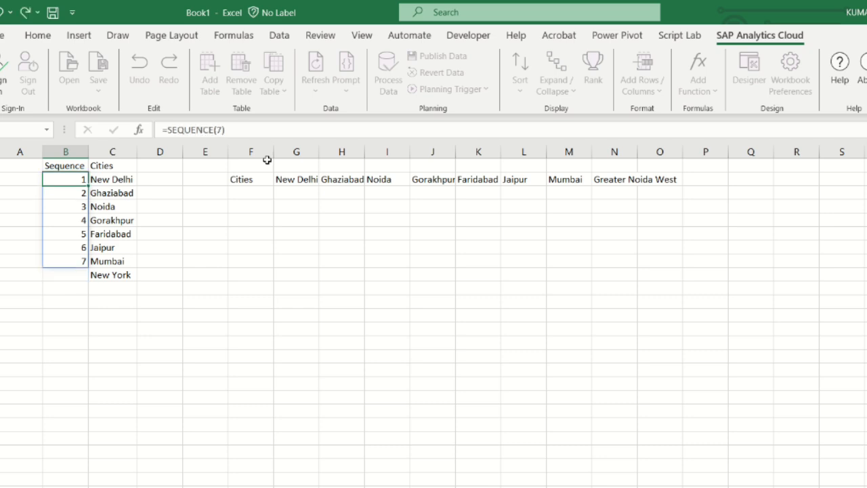
Remove the fixed row count from the SEQUENCE formula in B2, keeping the formula open for editing.
click(222, 129)
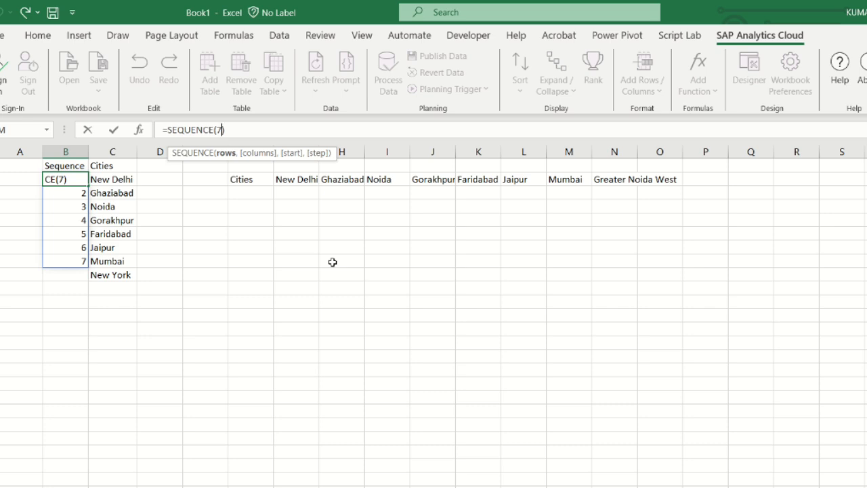
key(BackSpace)
text(count)
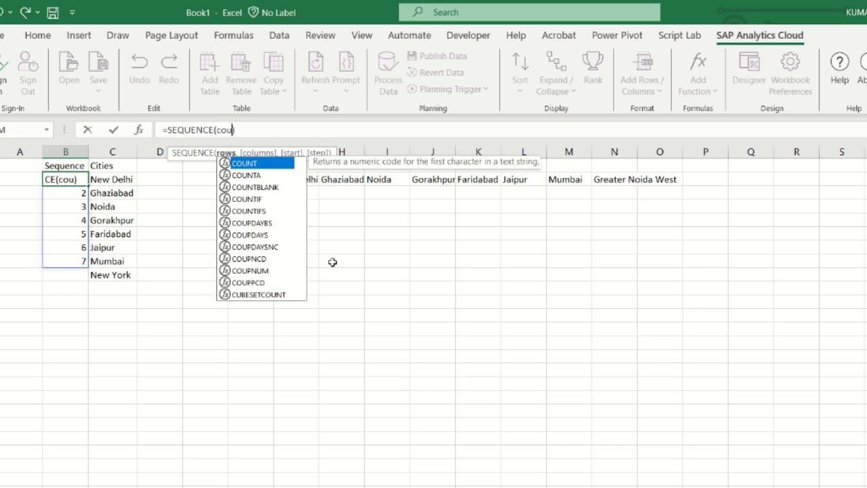
text(a)
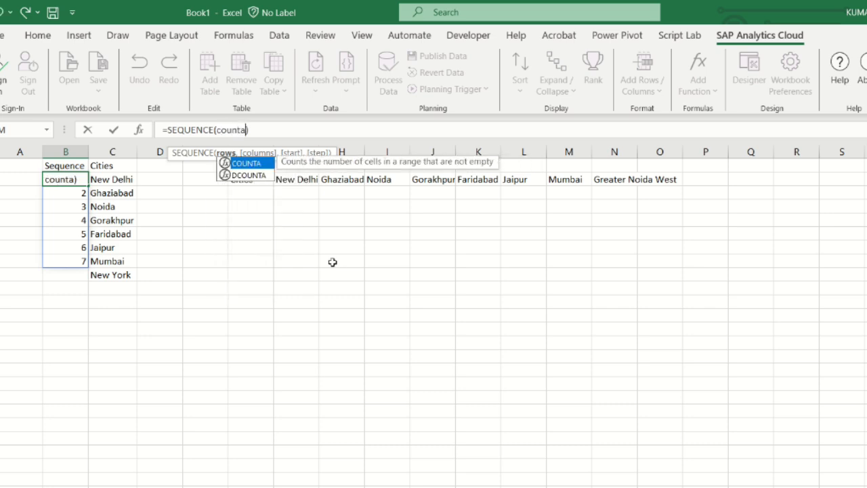
key(Down)
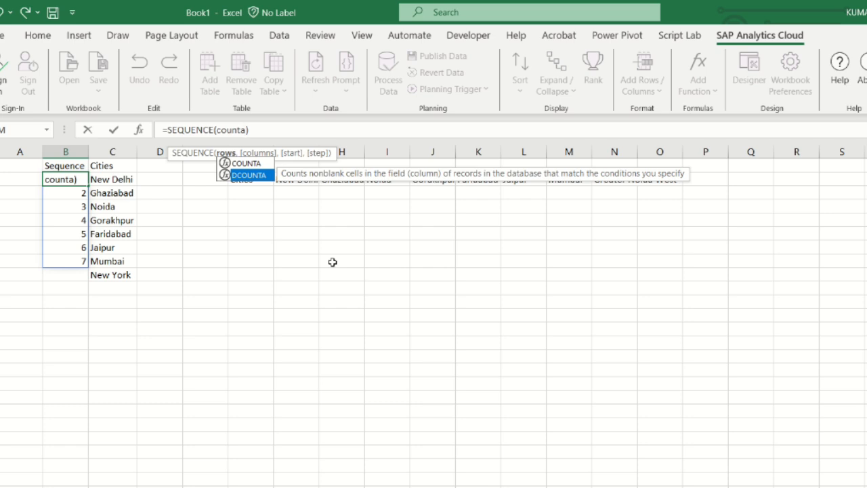
key(Tab)
key(BackSpace)
key(BackSpace)
key(BackSpace)
key(BackSpace)
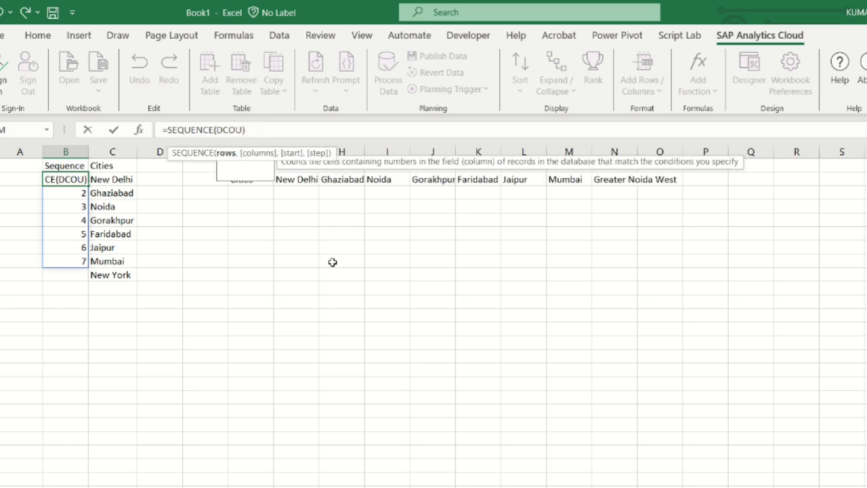
key(BackSpace)
key(BackSpace)
key(BackSpace)
key(BackSpace)
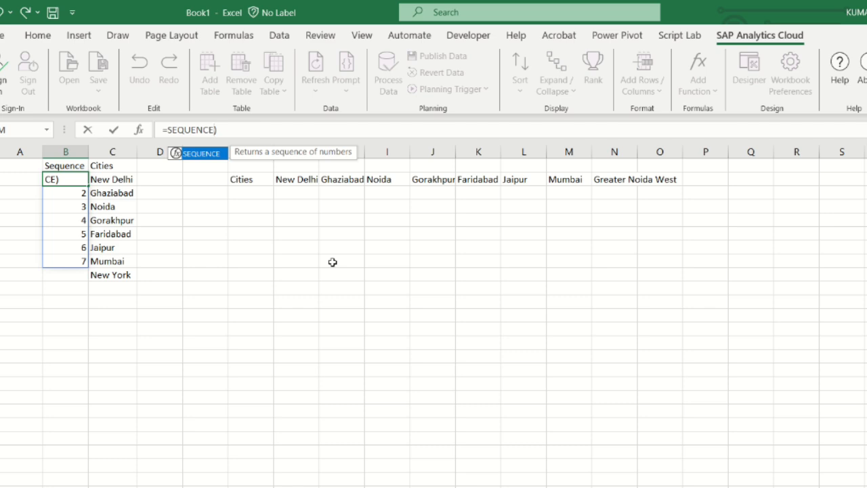
text(()
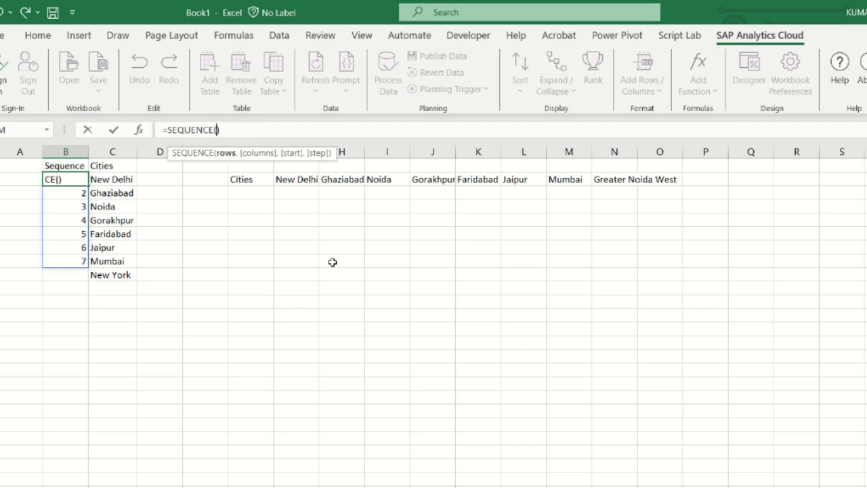
Complete the formula in B2 as =SEQUENCE(COUNTA(C2:C1048576)) so the row count follows the cities in column C.
text(co)
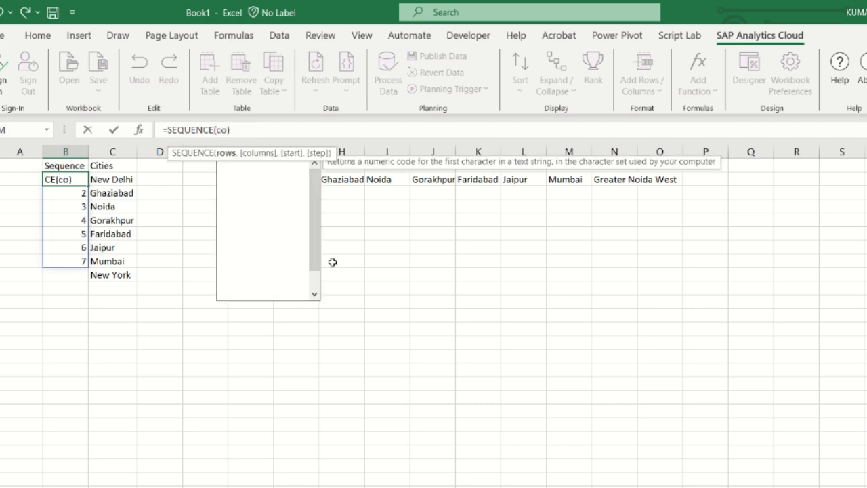
text(unt)
key(Down)
key(Tab)
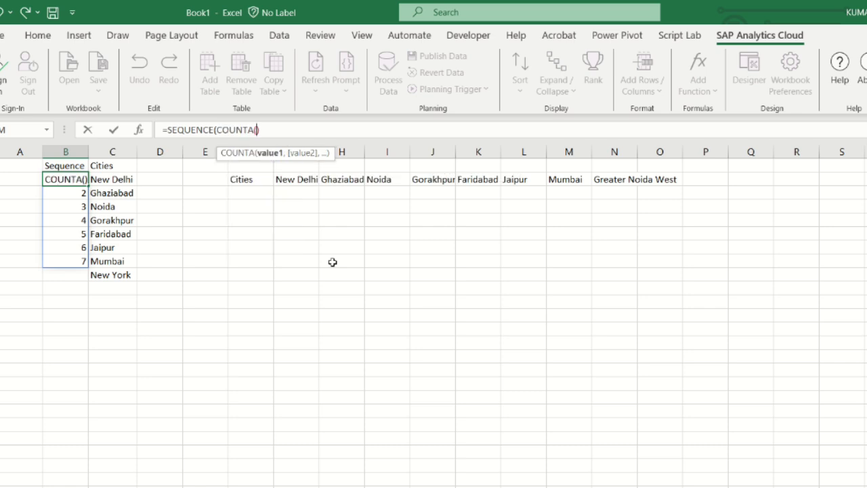
click(114, 179)
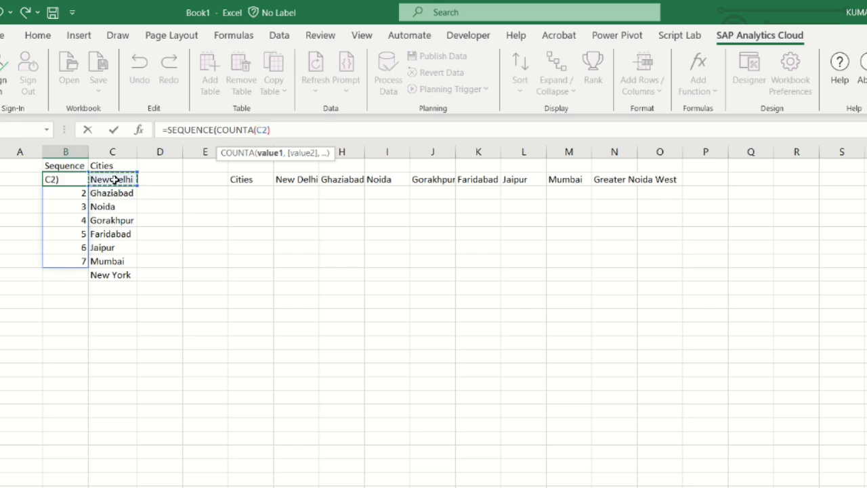
key(ctrl+shift+Down)
key(ctrl+shift+Down)
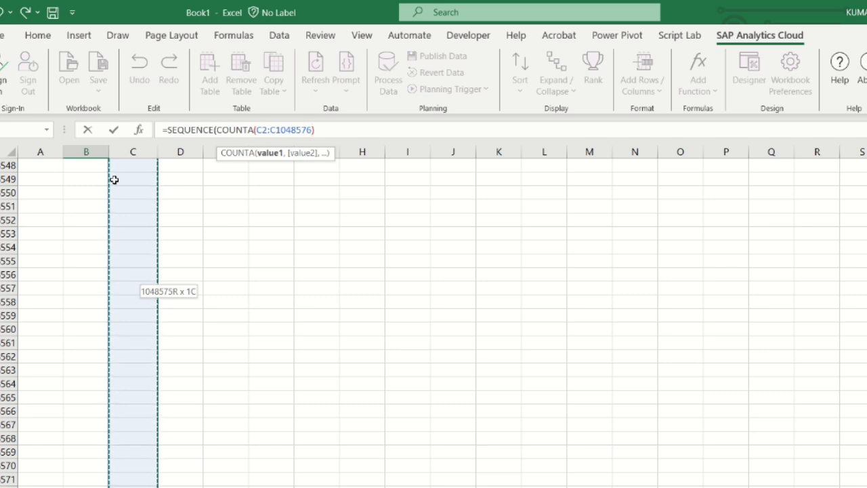
key(Return)
key(Return)
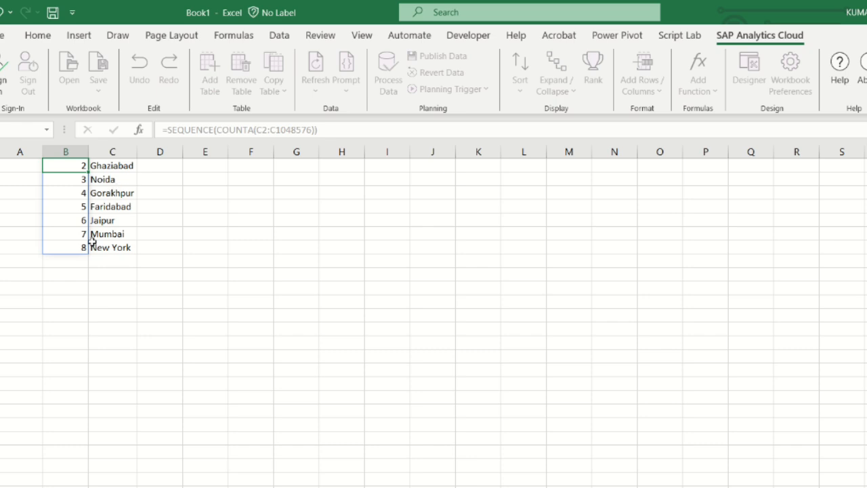
Add Dadri and Agra to the Cities column in C10 and C11, directly below New York.
click(112, 260)
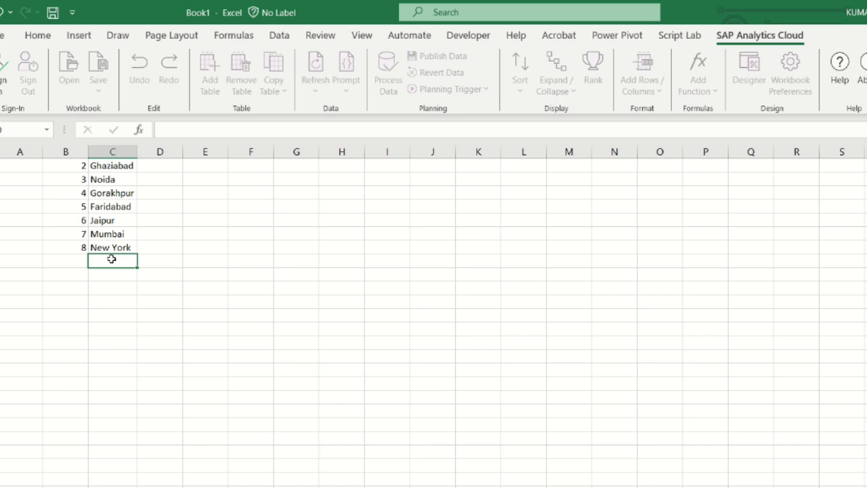
text(Dadri)
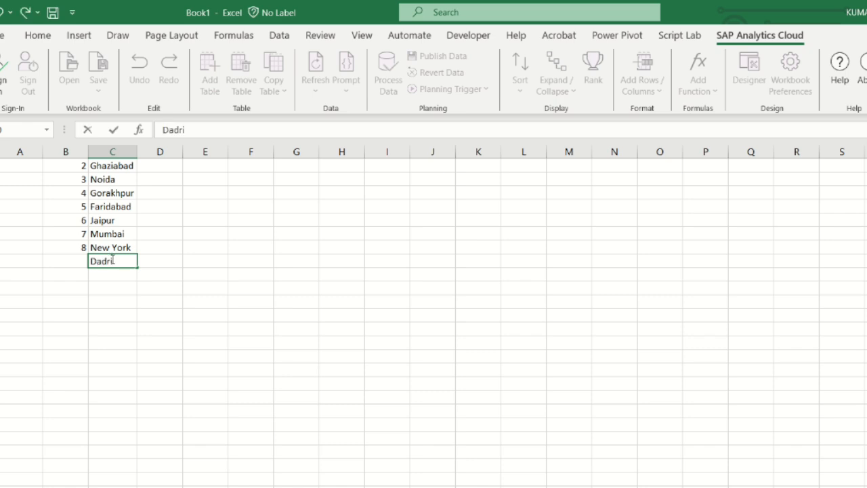
key(Return)
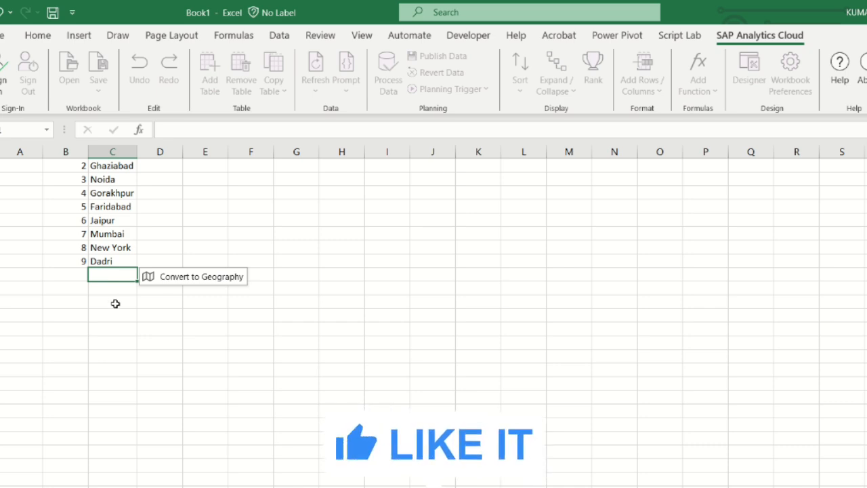
text(Agra)
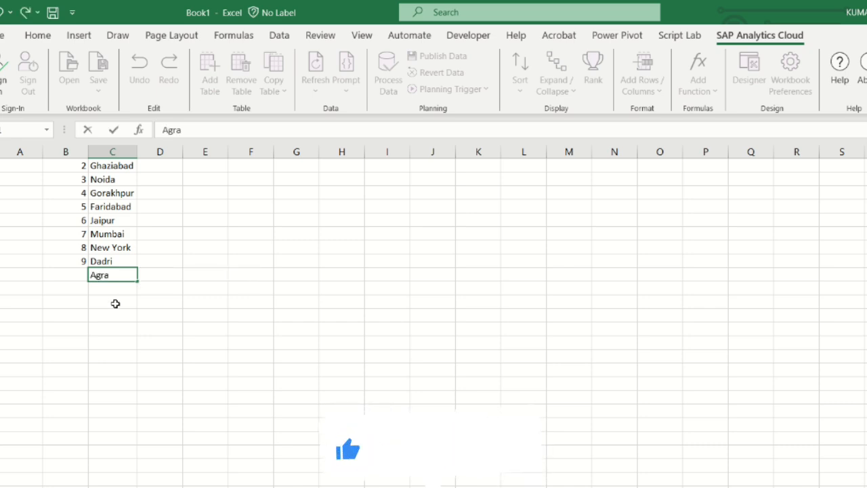
key(Return)
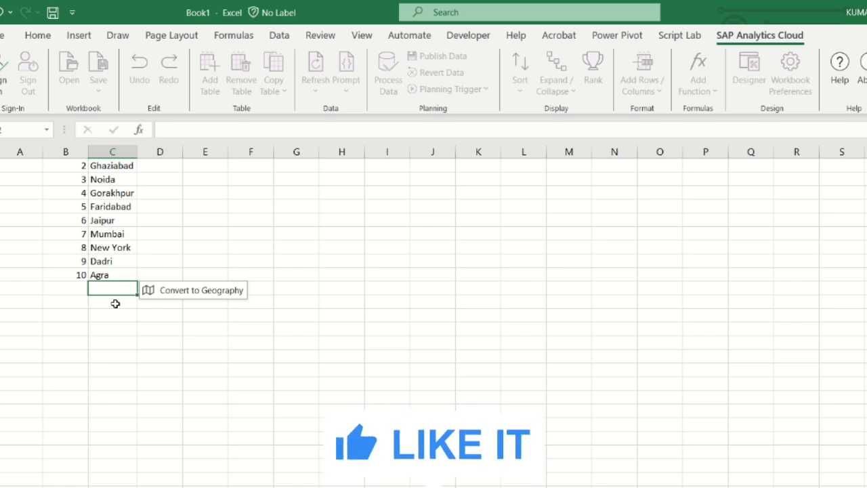
Examine the numbering in column B against the extended city list and review the SEQUENCE formula in B2.
key(Left)
key(Up)
key(Up)
key(Up)
key(Up)
key(Up)
key(Up)
key(Up)
key(Up)
key(Up)
key(Up)
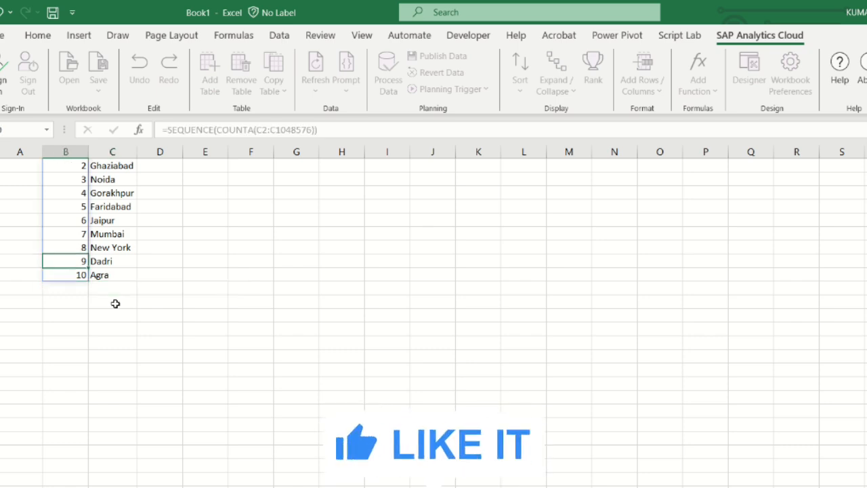
key(Down)
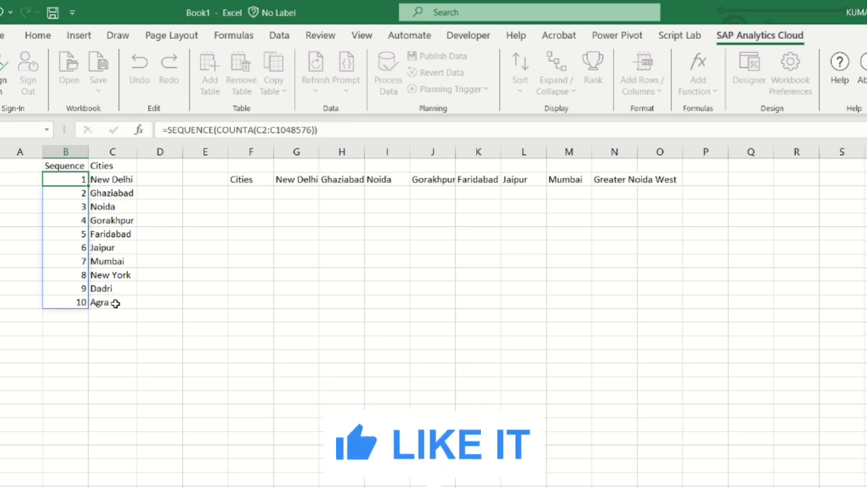
click(120, 178)
click(70, 177)
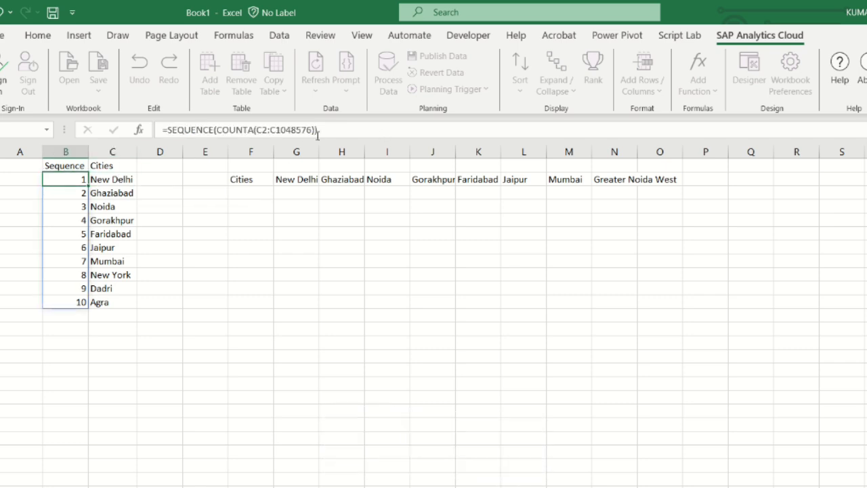
click(318, 133)
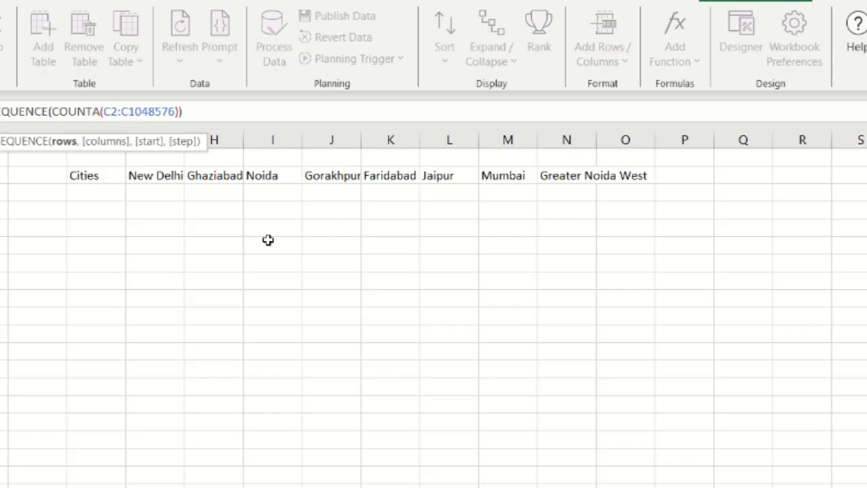
Begin a formula for the horizontal city list in F1 with the rows argument left empty: =SEQUENCE(,COUNTA(.
drag(86, 174, 629, 175)
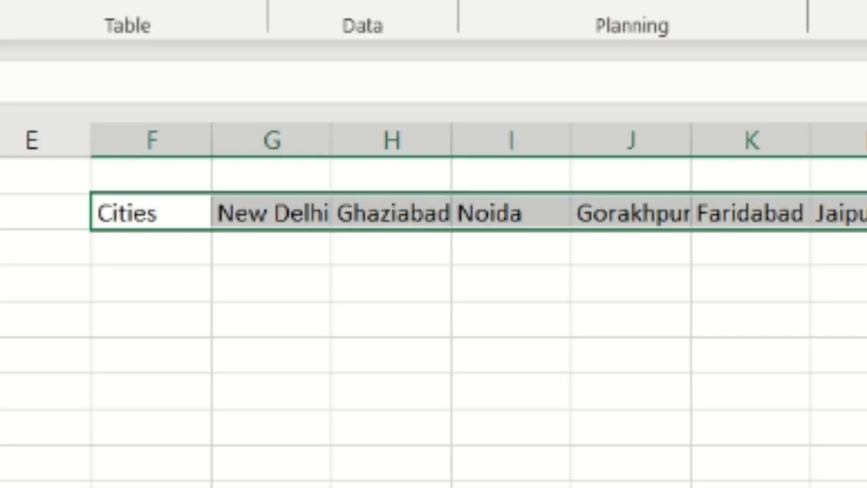
click(151, 175)
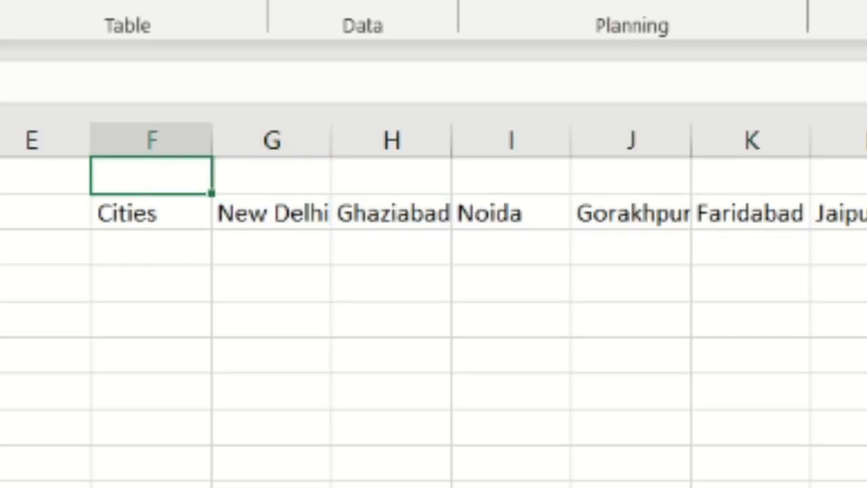
text(=se)
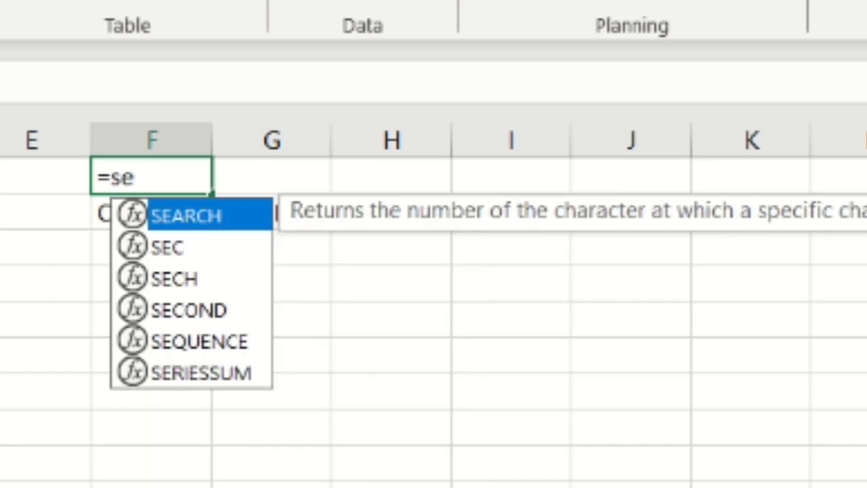
text(q)
key(Tab)
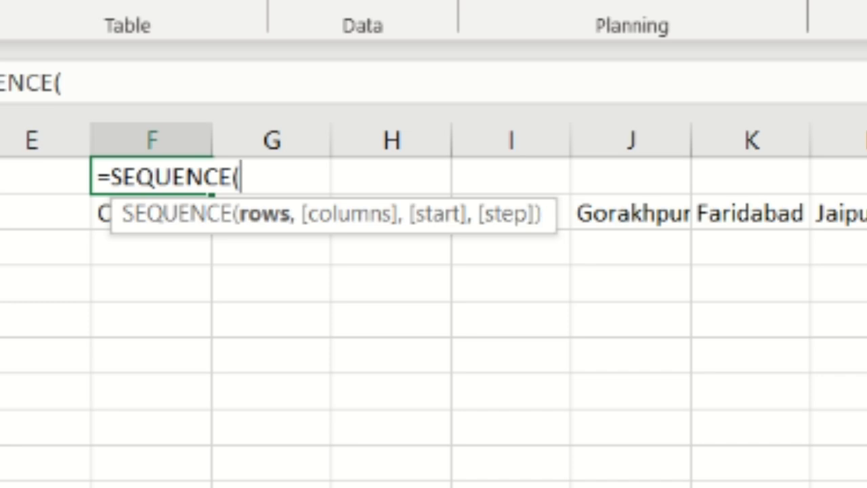
text(,)
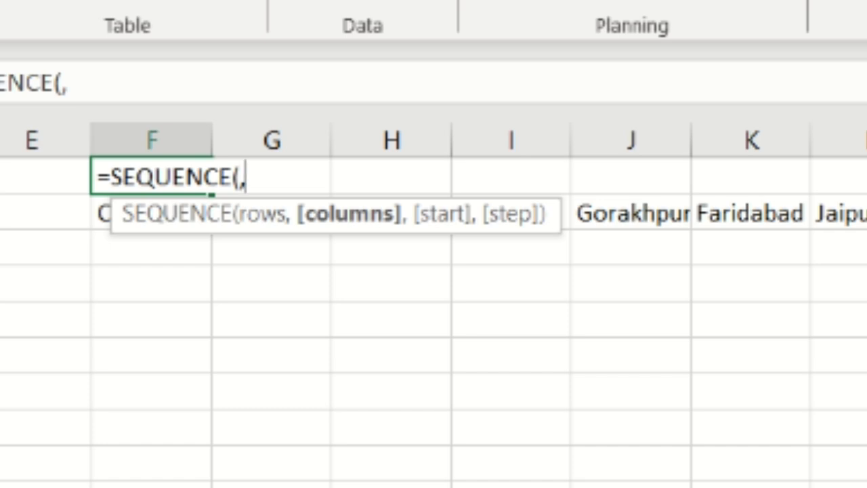
text(c)
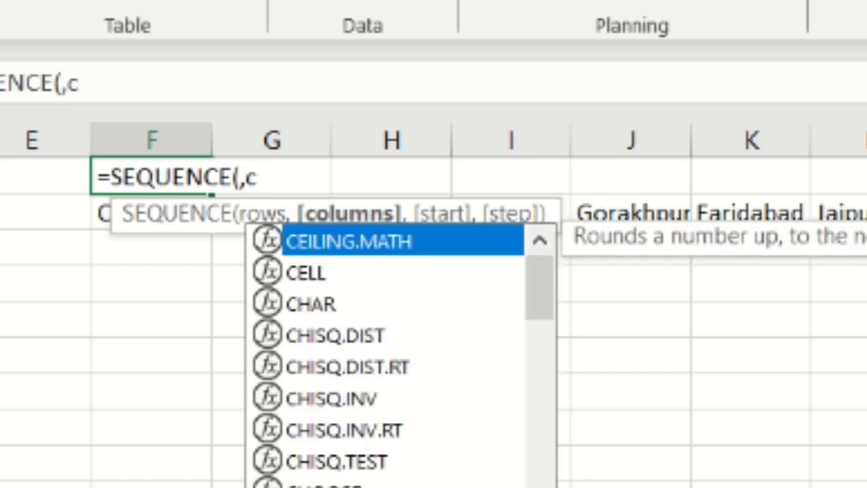
text(ount)
key(Down)
key(Tab)
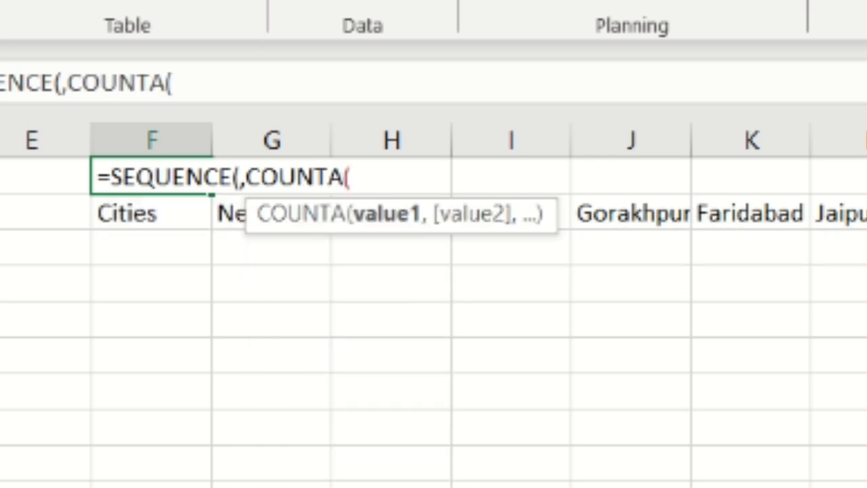
Complete the formula in F1 as =SEQUENCE(,COUNTA(G2:XFD2)) so the column count follows the cities in row 2.
click(225, 225)
key(shift+Right)
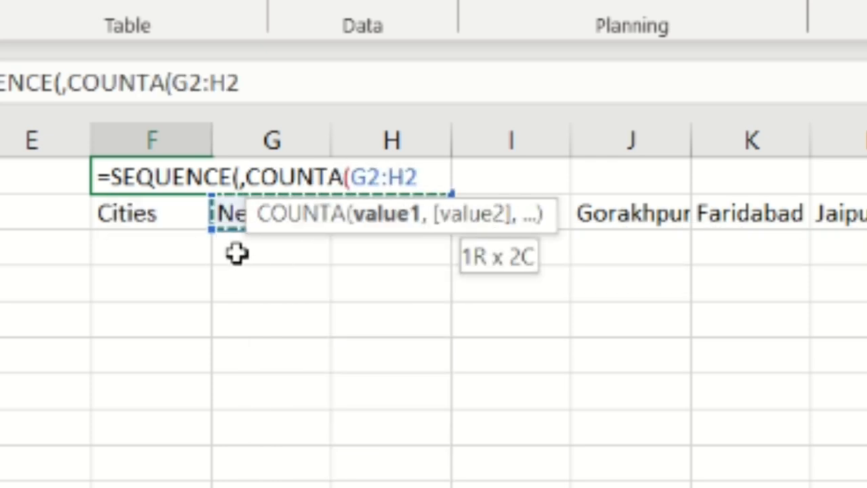
key(ctrl+shift+Right)
key(ctrl+shift+Right)
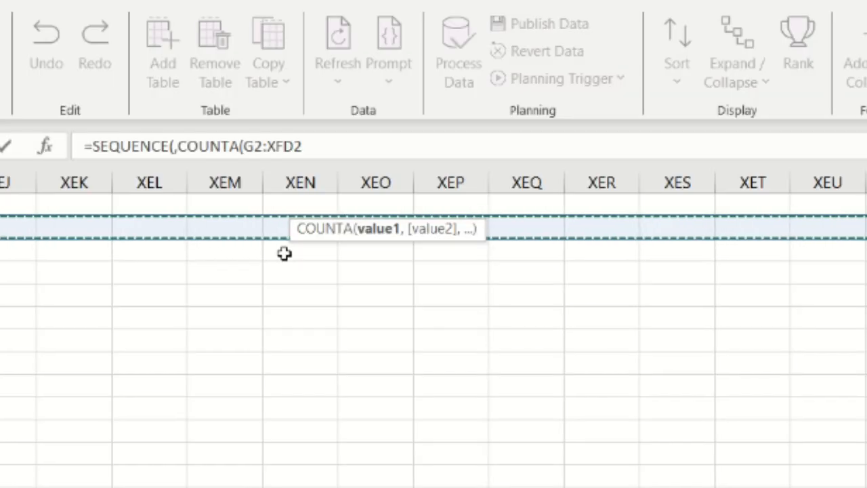
text())))))))
key(BackSpace)
key(BackSpace)
key(BackSpace)
key(BackSpace)
key(BackSpace)
key(BackSpace)
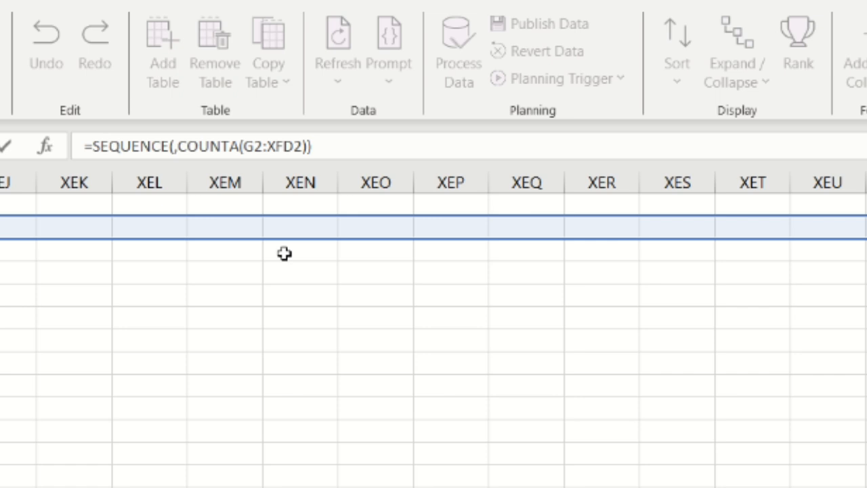
key(Return)
Check how the numbers in row 1 line up with the cities below and review the formula in F1.
key(Left)
key(Left)
key(Left)
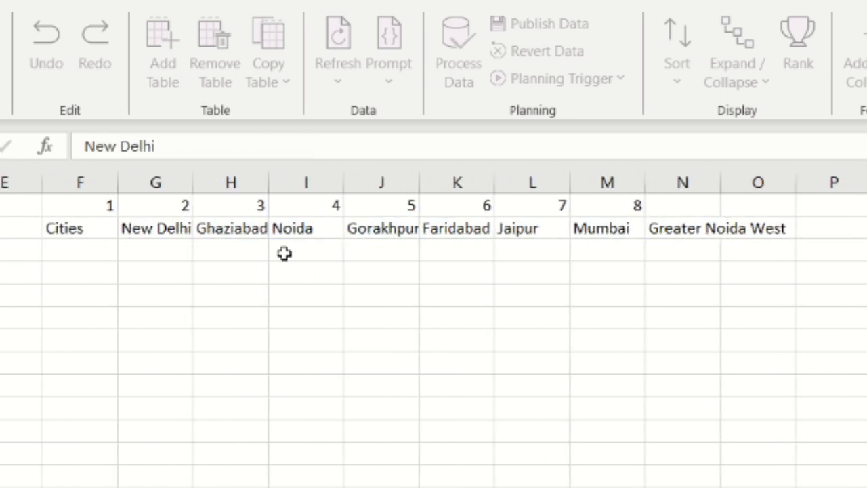
key(Left)
key(Up)
key(Right)
key(Right)
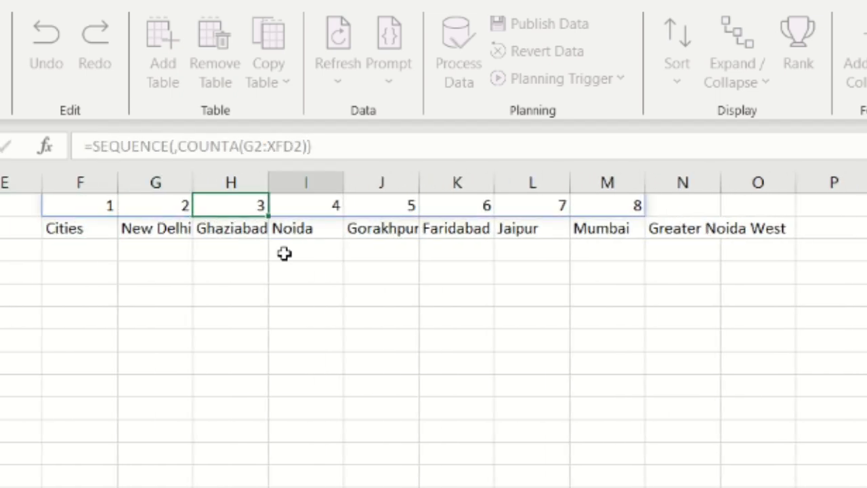
key(Right)
key(Right)
key(Left)
key(Left)
key(Left)
key(Left)
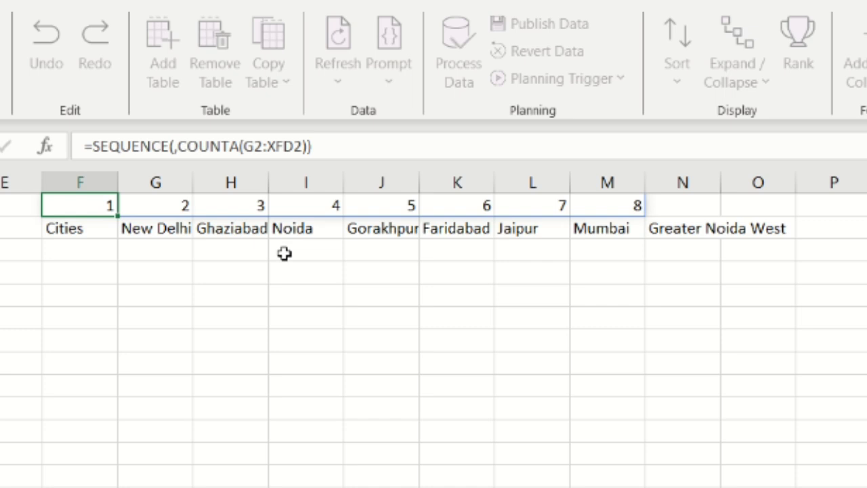
click(265, 145)
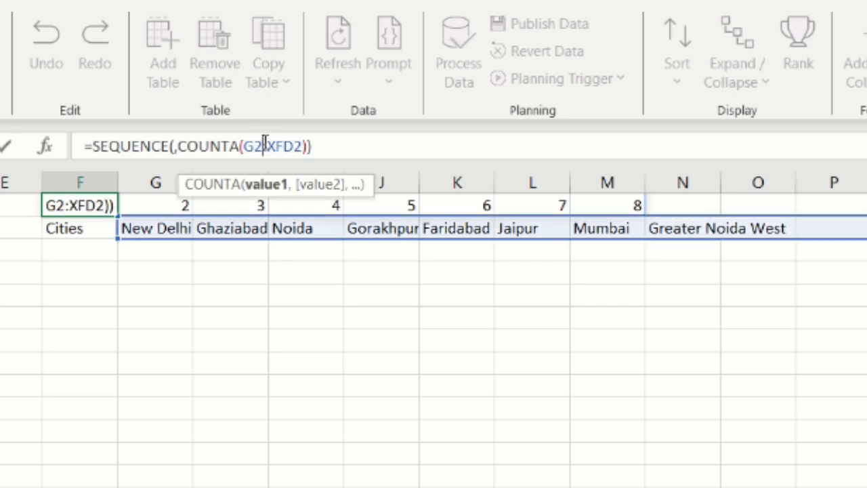
key(Escape)
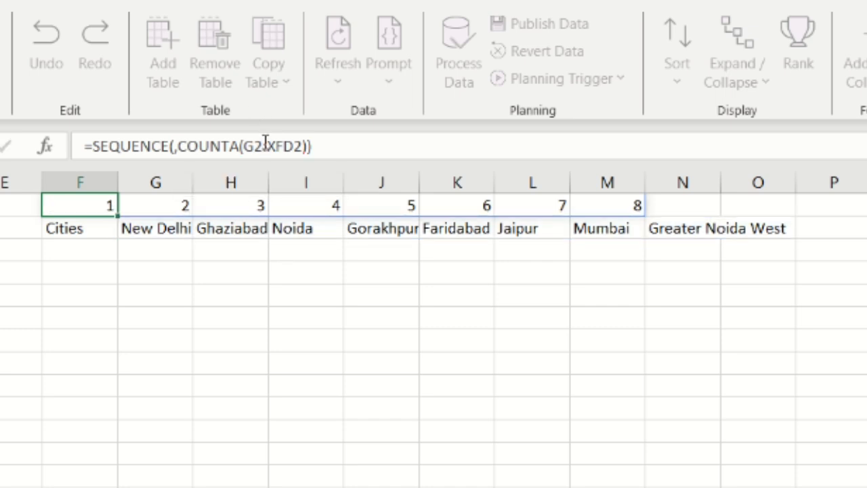
Move the SEQUENCE formula from F1 to G1, so the numbering starts above New Delhi.
key(ctrl+x)
key(Right)
key(ctrl+v)
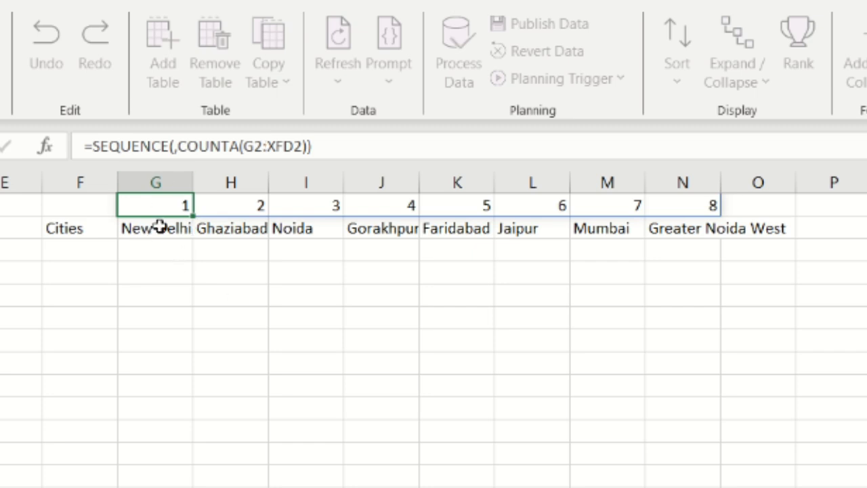
Add the entry Test in O2 at the end of the horizontal city list and check its number.
click(746, 229)
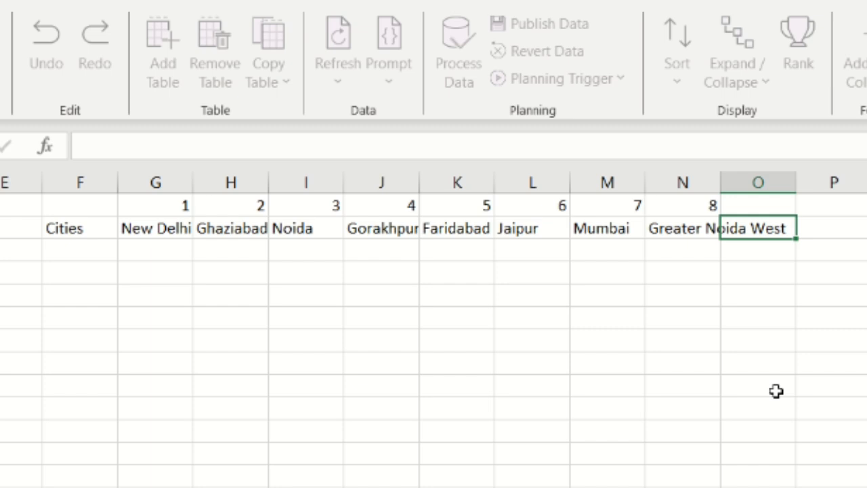
text(Test)
key(Return)
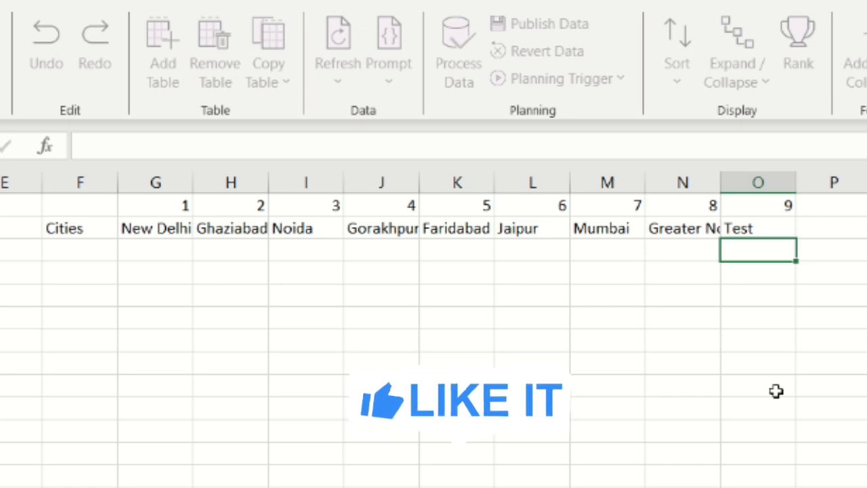
key(Up)
key(Up)
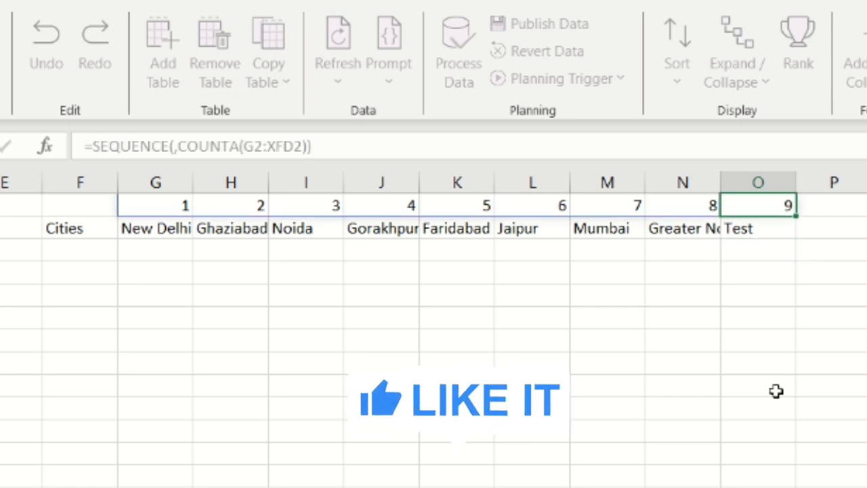
Add a start value of 8 to the formula in G1, making it =SEQUENCE(,COUNTA(G2:XFD2),8).
key(ctrl+Left)
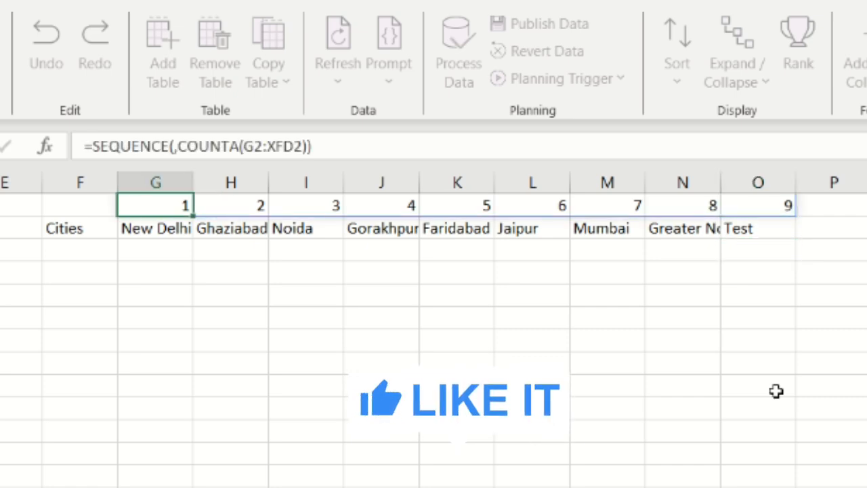
click(309, 145)
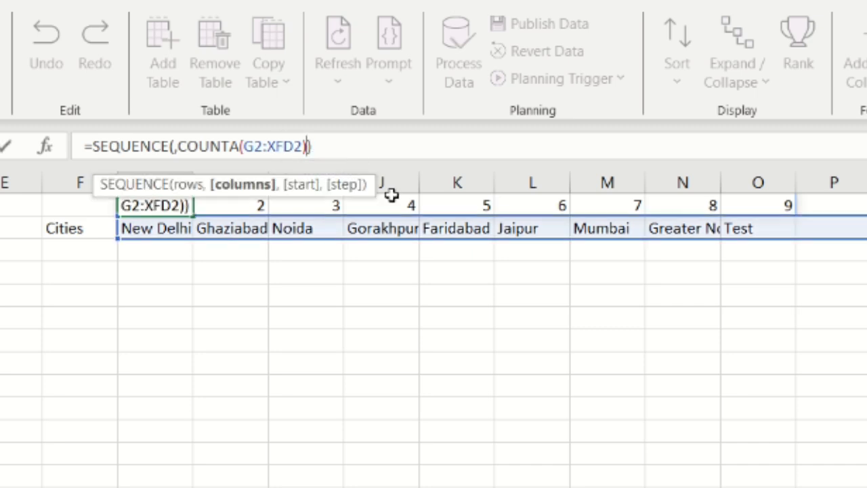
text(,)
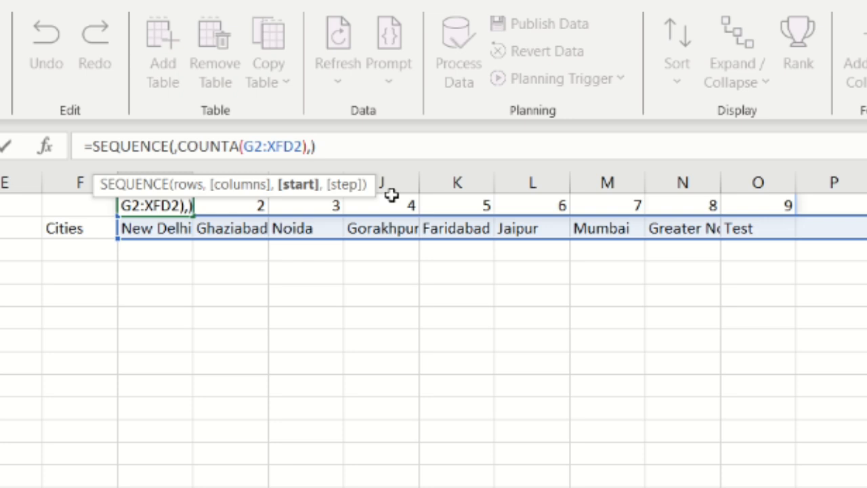
text(8)
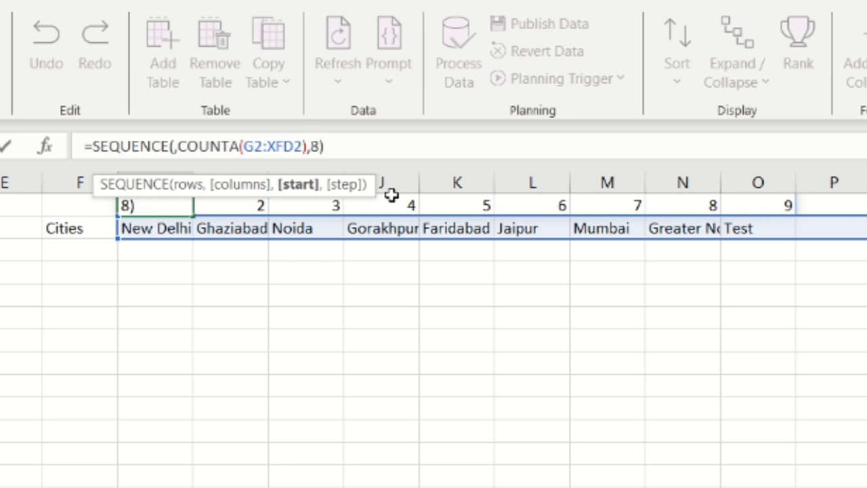
key(Return)
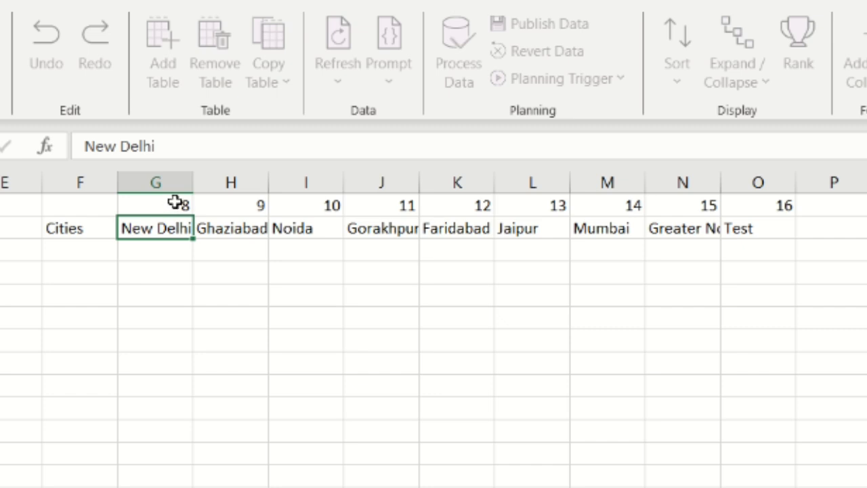
Add a step value of 2 to the formula in G1, making it =SEQUENCE(,COUNTA(G2:XFD2),8,2).
drag(177, 202, 687, 188)
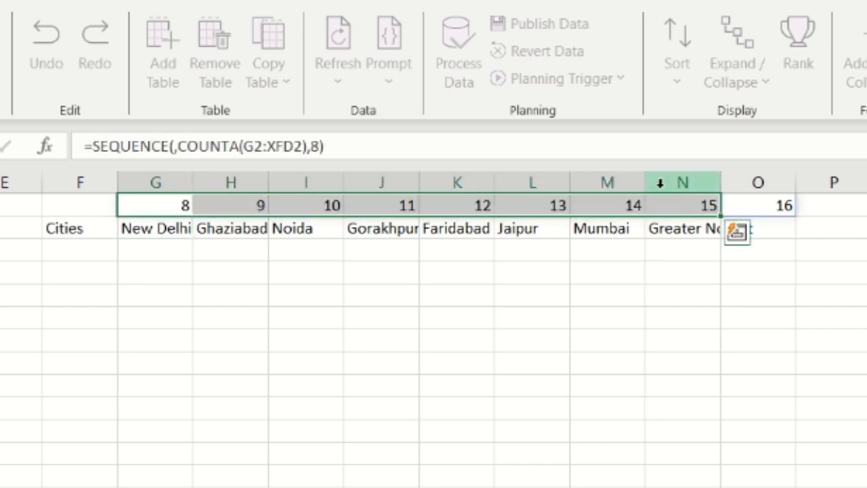
click(169, 206)
click(318, 145)
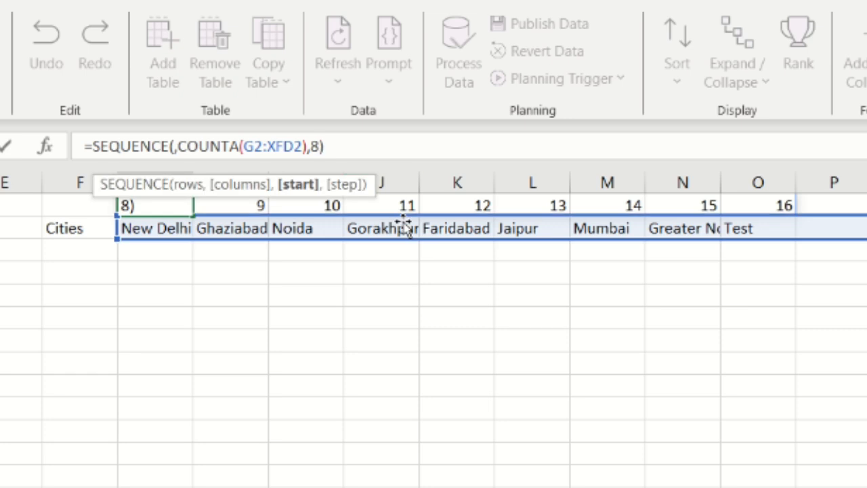
text(,)
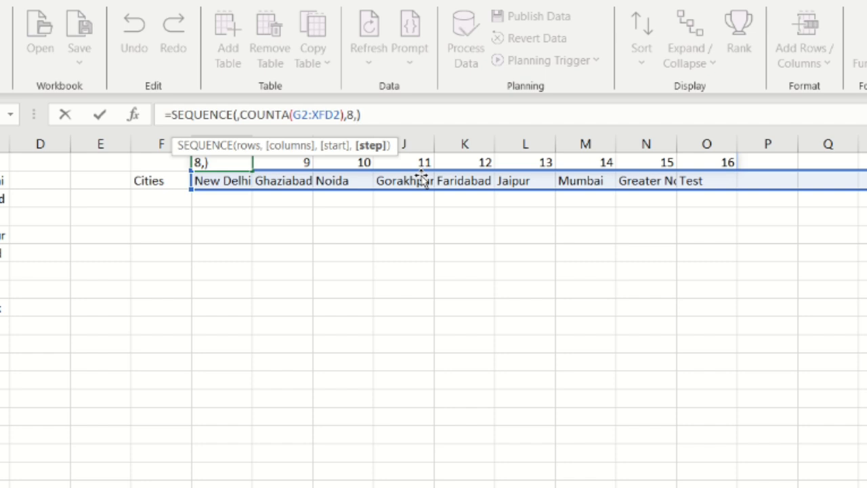
text(2)
key(Return)
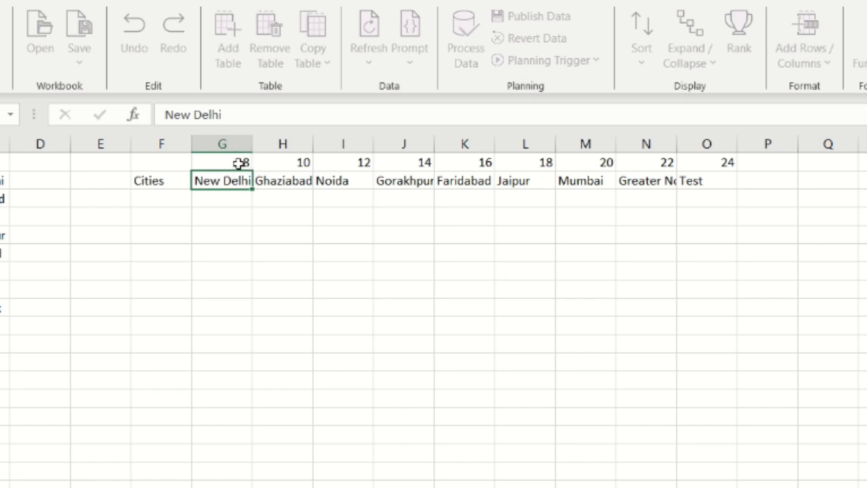
click(292, 161)
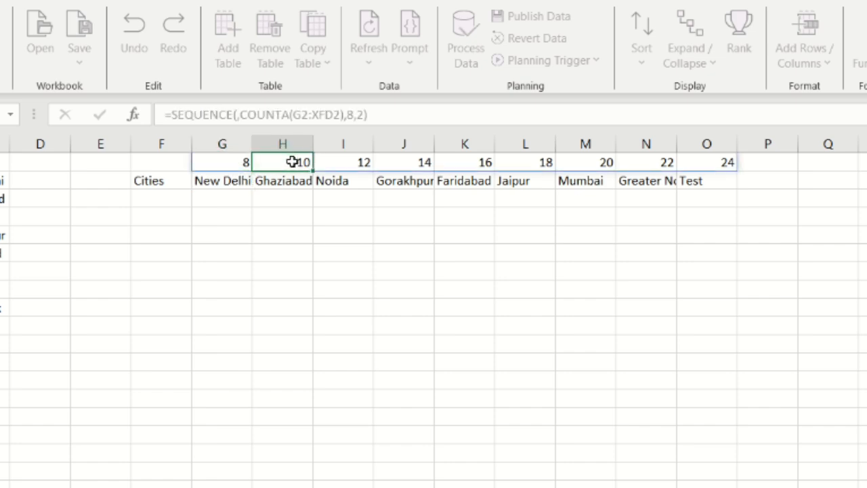
Set the step value of the G1 formula to 5, making it =SEQUENCE(,COUNTA(G2:XFD2),8,5).
click(229, 162)
click(361, 115)
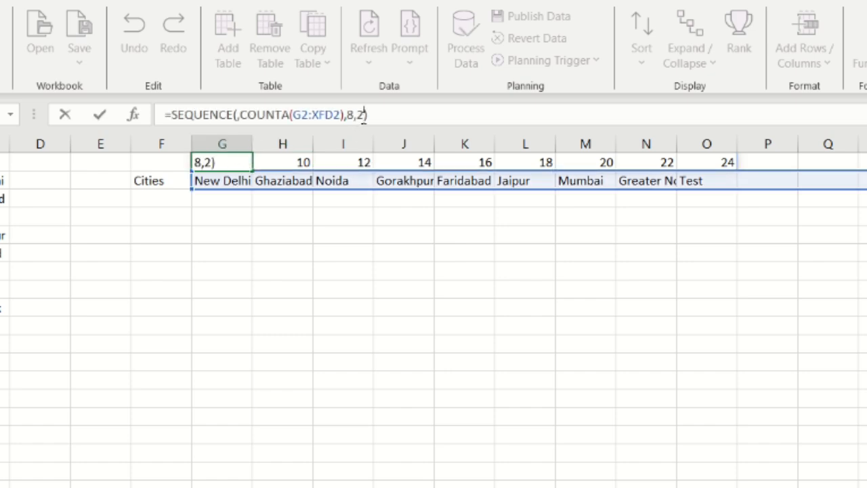
key(BackSpace)
text(5)
key(Return)
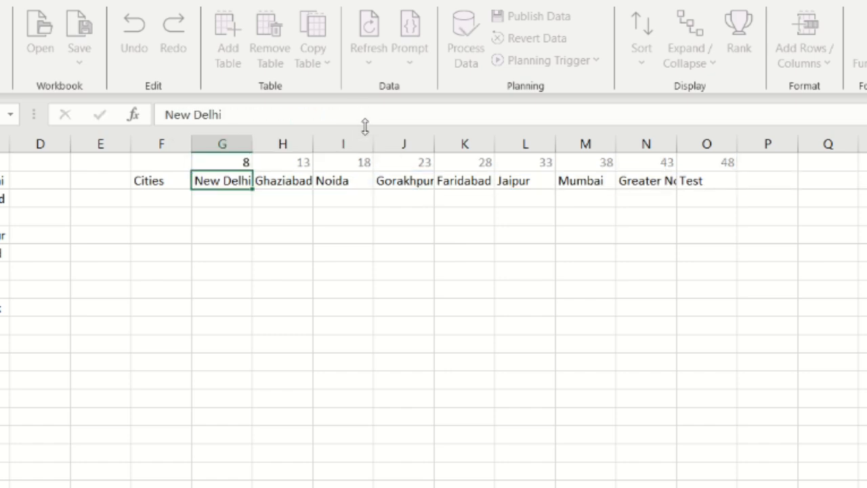
click(246, 161)
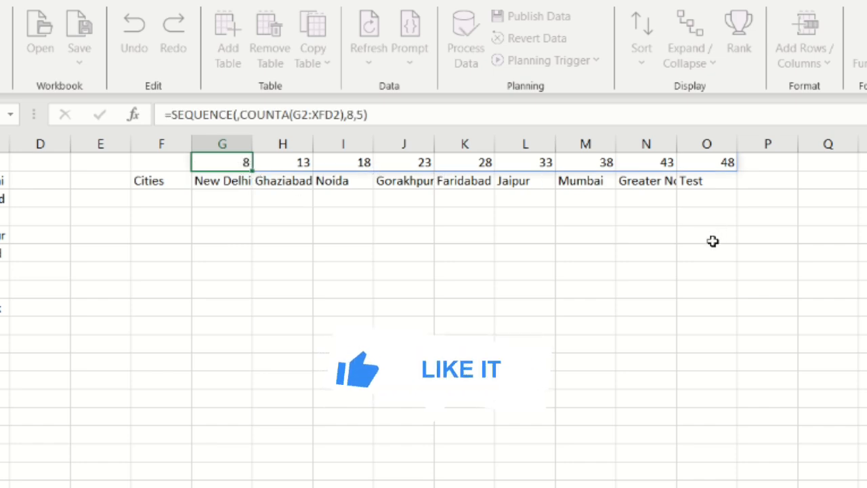
Return to the vertical city list and review the SEQUENCE formula in B2.
click(241, 229)
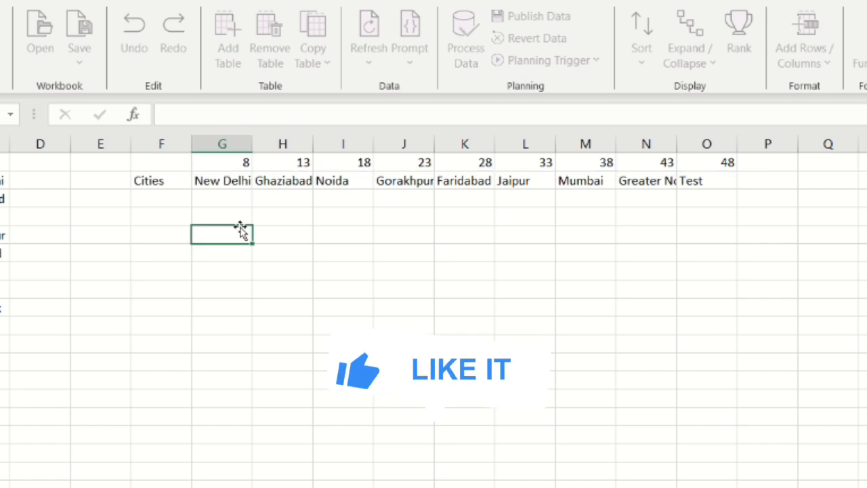
key(Left)
key(Home)
key(Right)
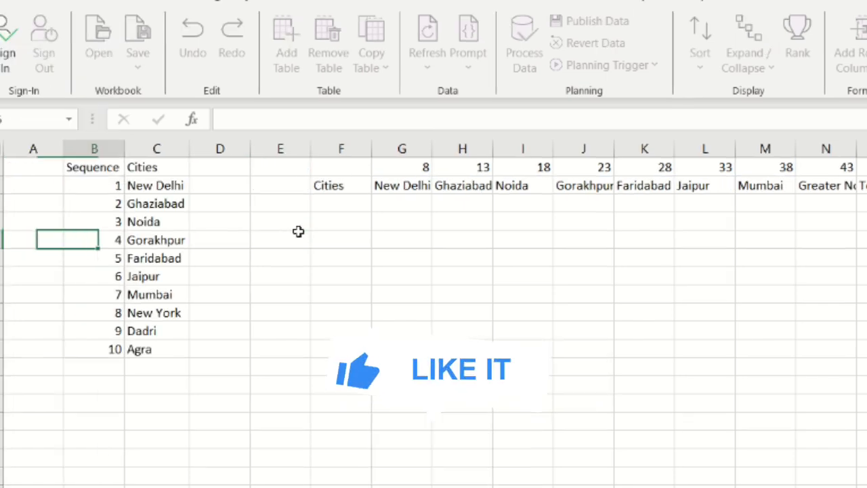
key(Up)
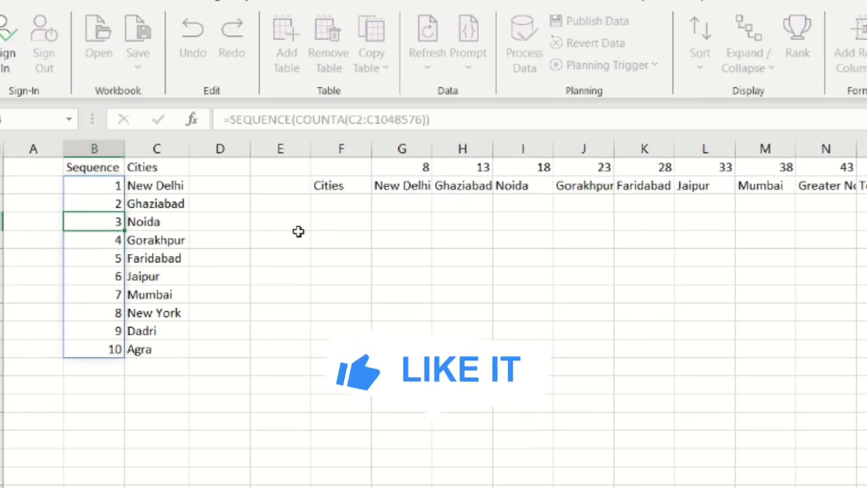
key(Up)
key(Up)
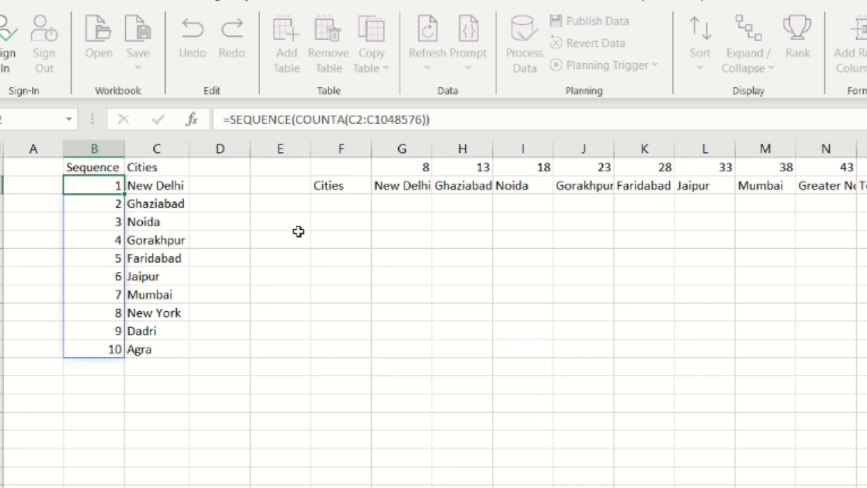
Enter the fixed numbers 1 in D2 and 2 in D3 beside the vertical city list.
key(Right)
key(Right)
text(1)
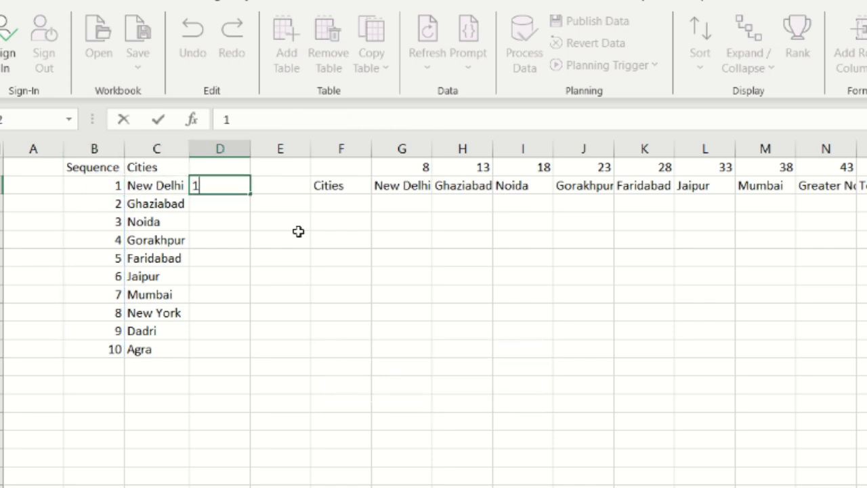
key(Return)
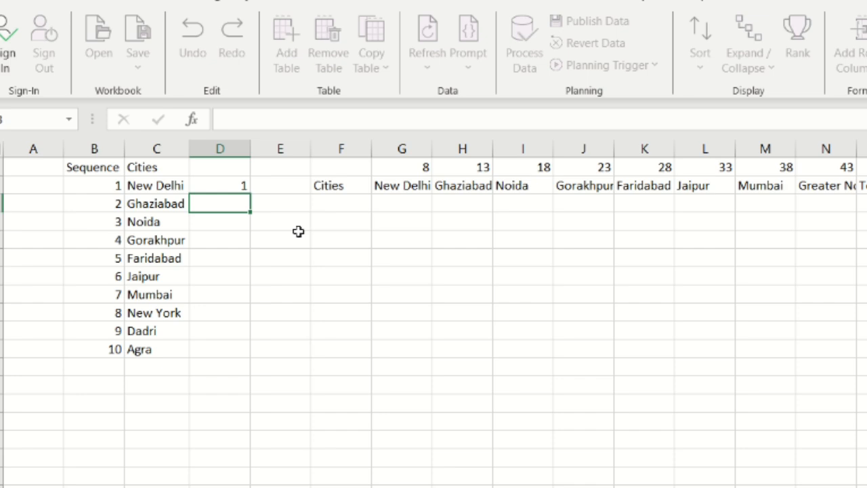
text(2)
key(Return)
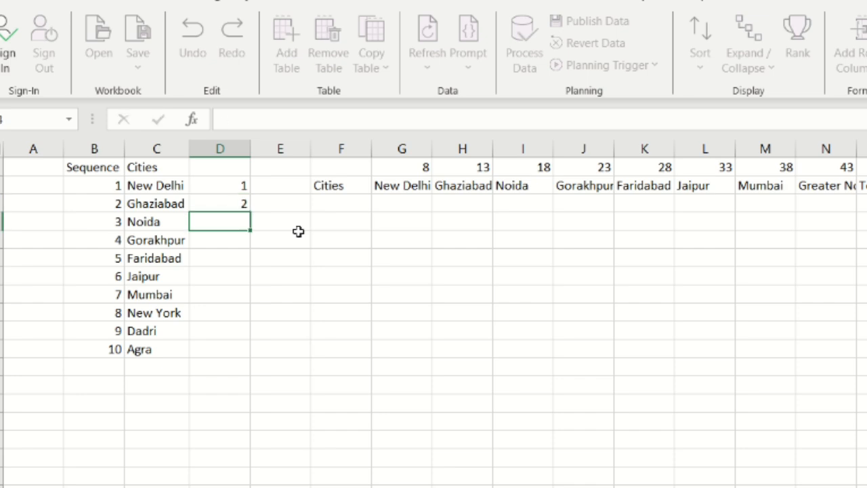
Fill the series from D2:D3 down to D11 beside Agra and compare it with the formula in B2.
key(Up)
key(Up)
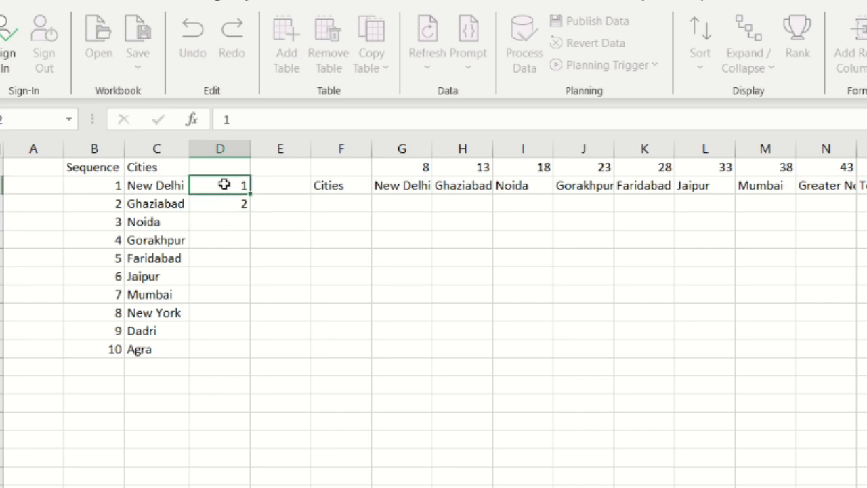
drag(227, 180, 224, 212)
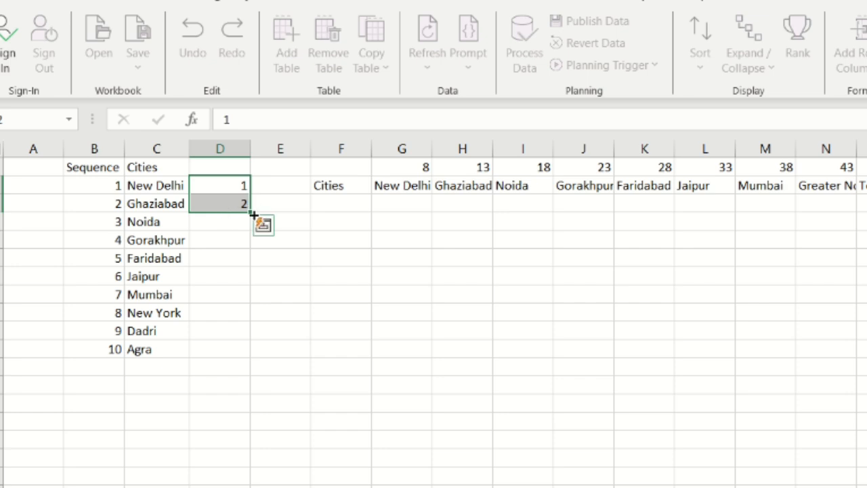
double_click(249, 212)
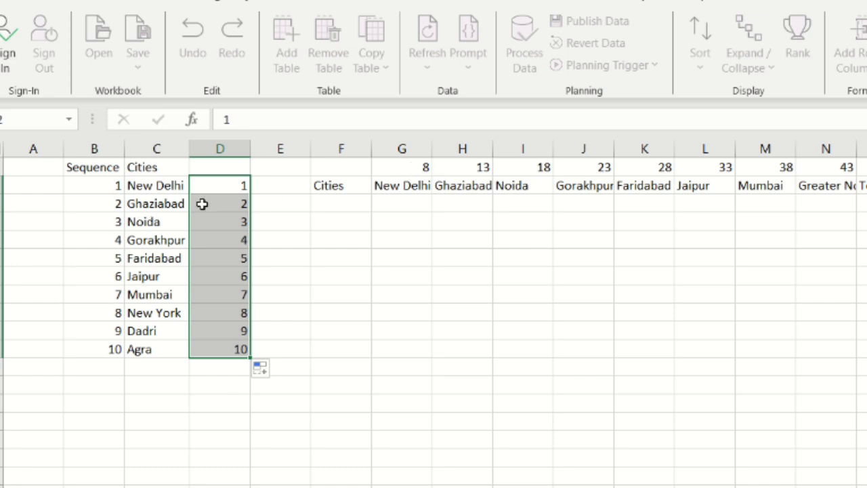
click(104, 179)
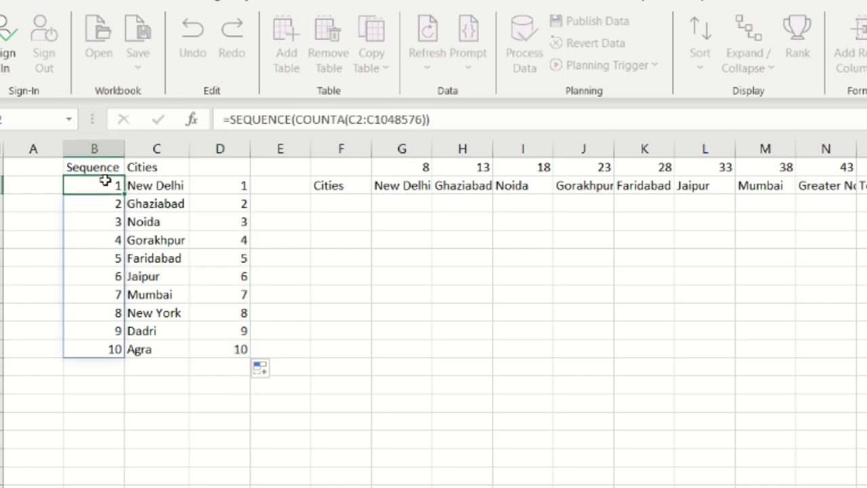